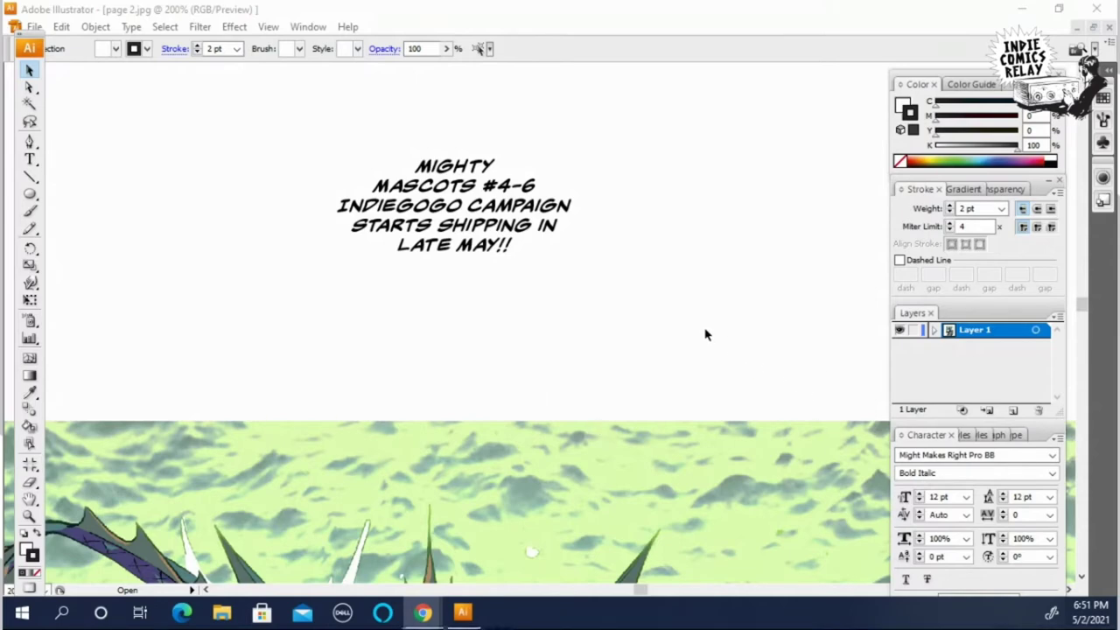
Zoom in on the MIGHTY MASCOTS text and delete the oval balloon, keeping the text
left_click(601, 312, "ctrl+alt")
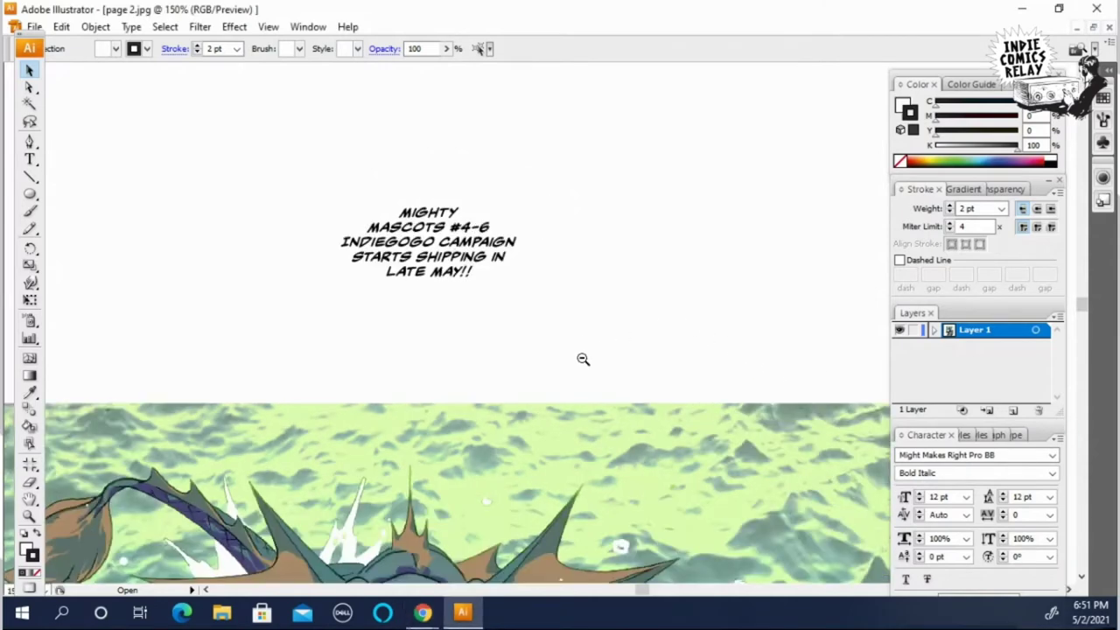
left_click(582, 359, "ctrl+alt")
scroll(587, 388, "down", 8)
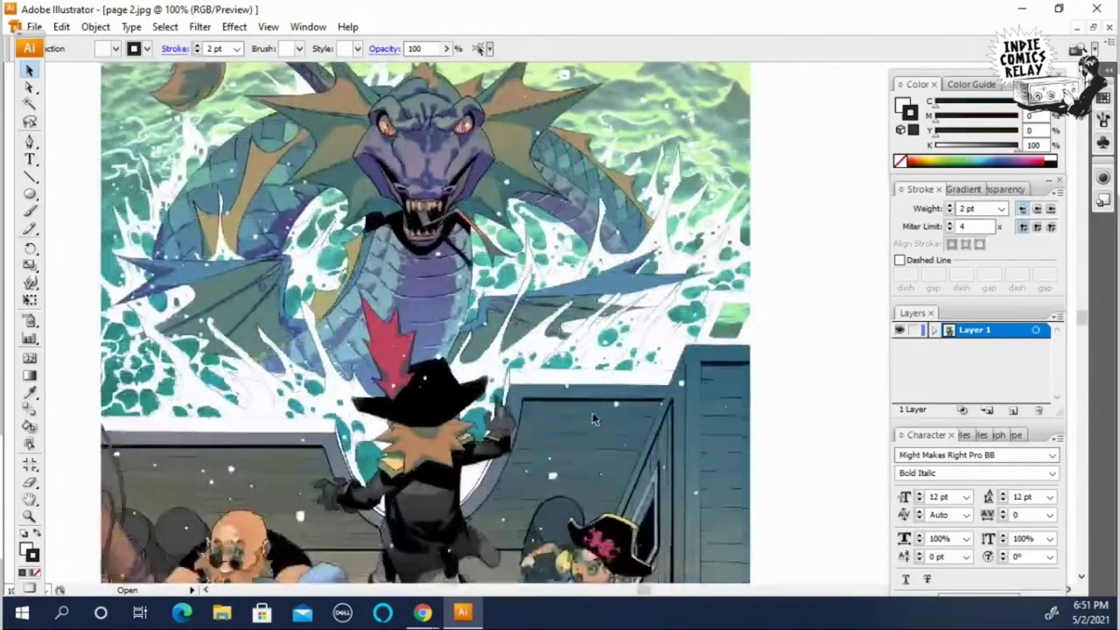
scroll(594, 420, "down", 6)
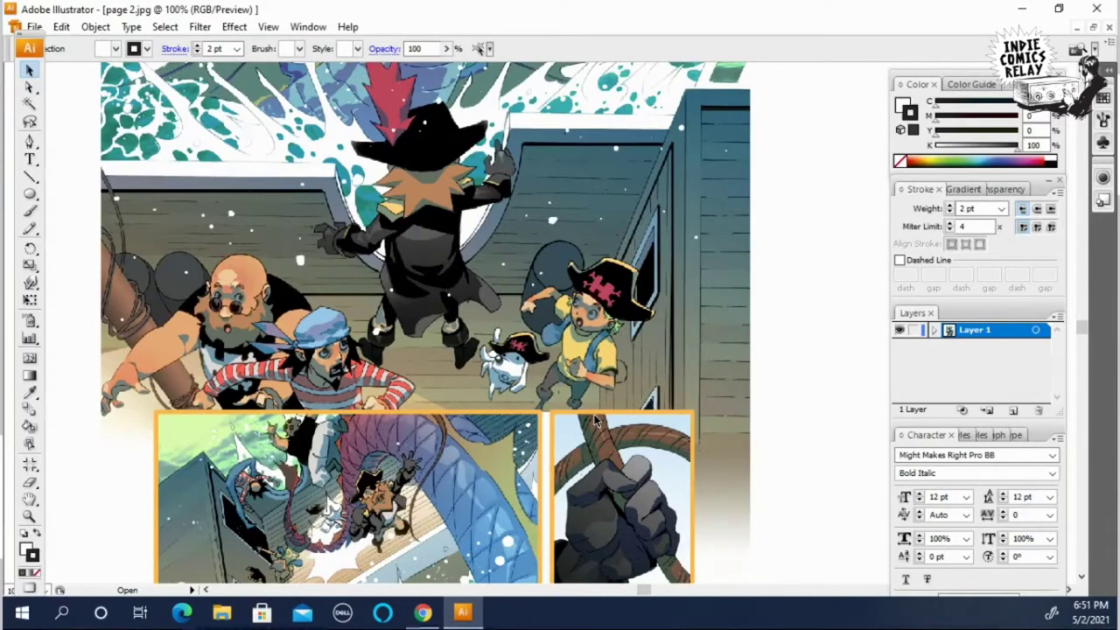
scroll(595, 421, "down", 2)
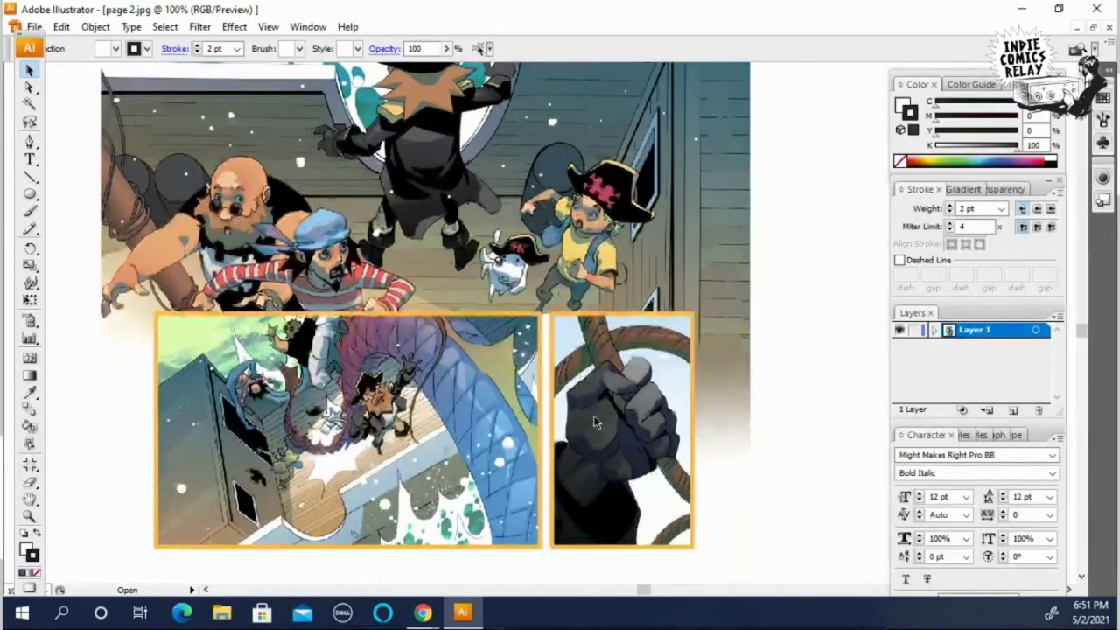
scroll(594, 418, "up", 3)
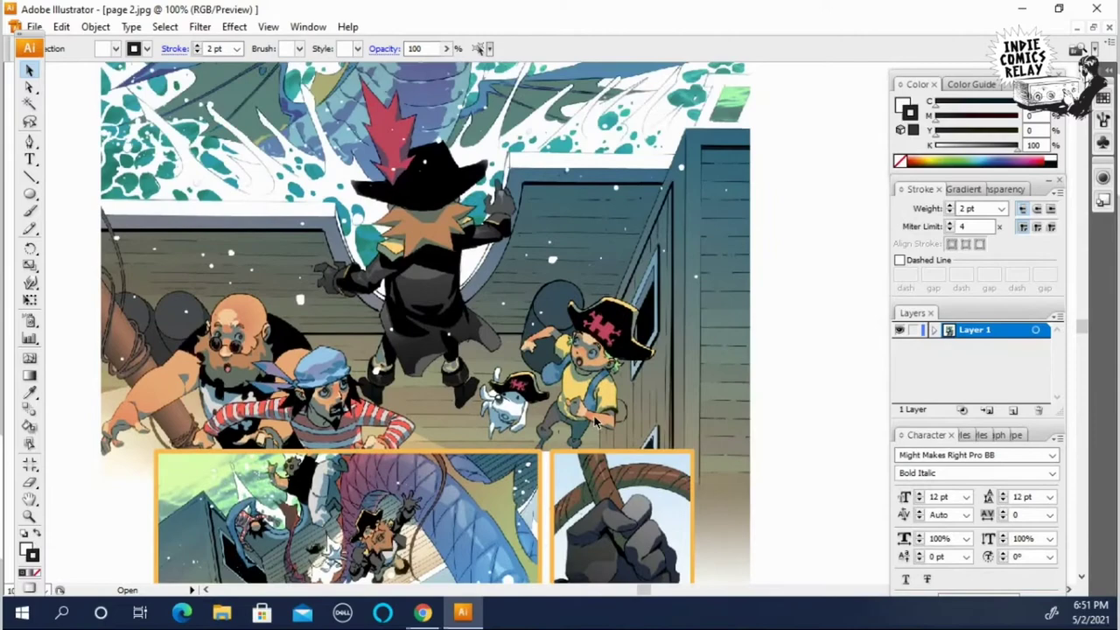
scroll(595, 420, "up", 8)
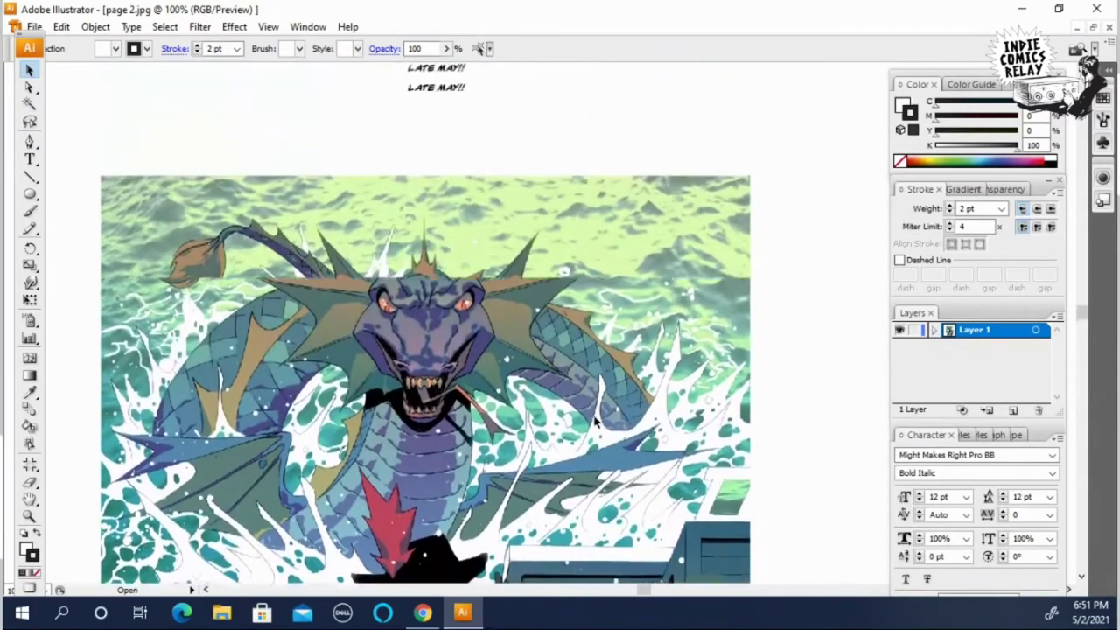
scroll(594, 417, "up", 4)
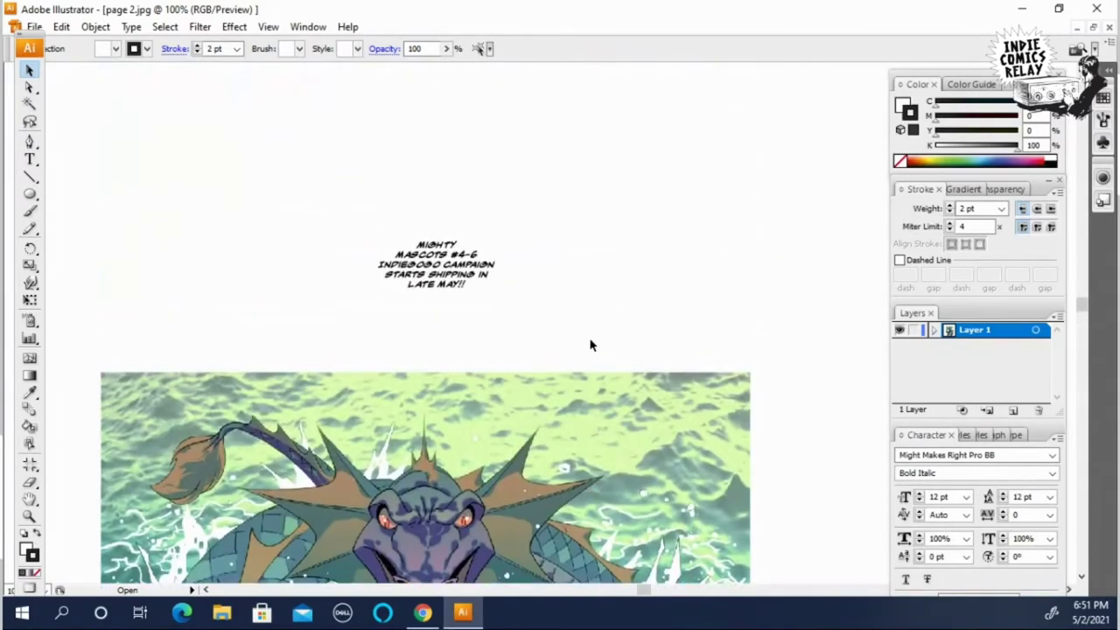
left_click(526, 329, "ctrl+alt")
left_click(529, 326, "ctrl")
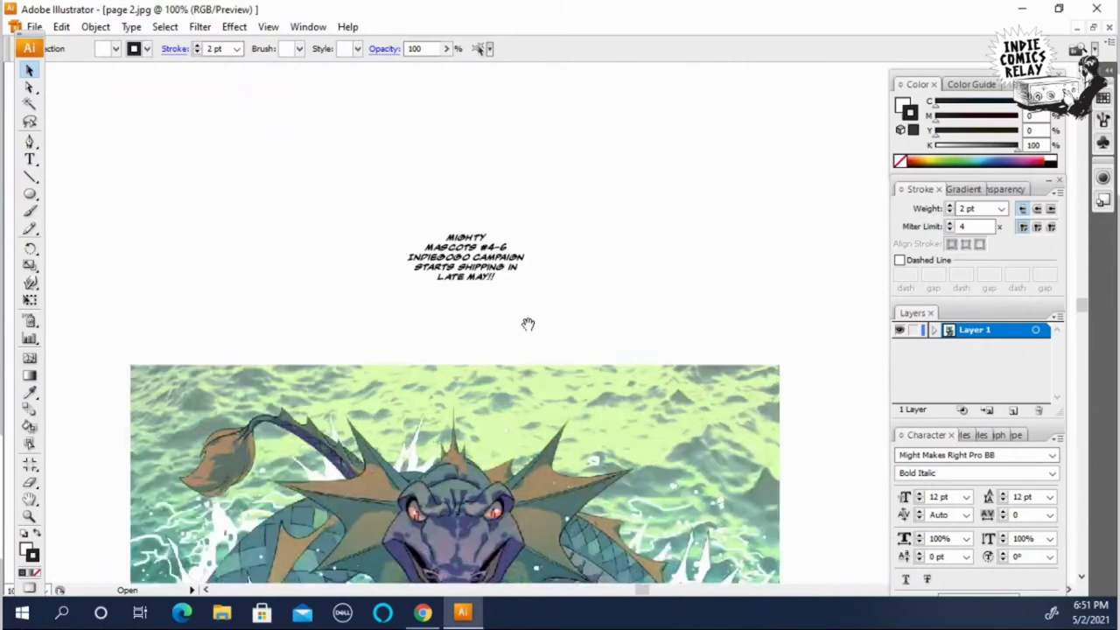
left_click(530, 328, "ctrl")
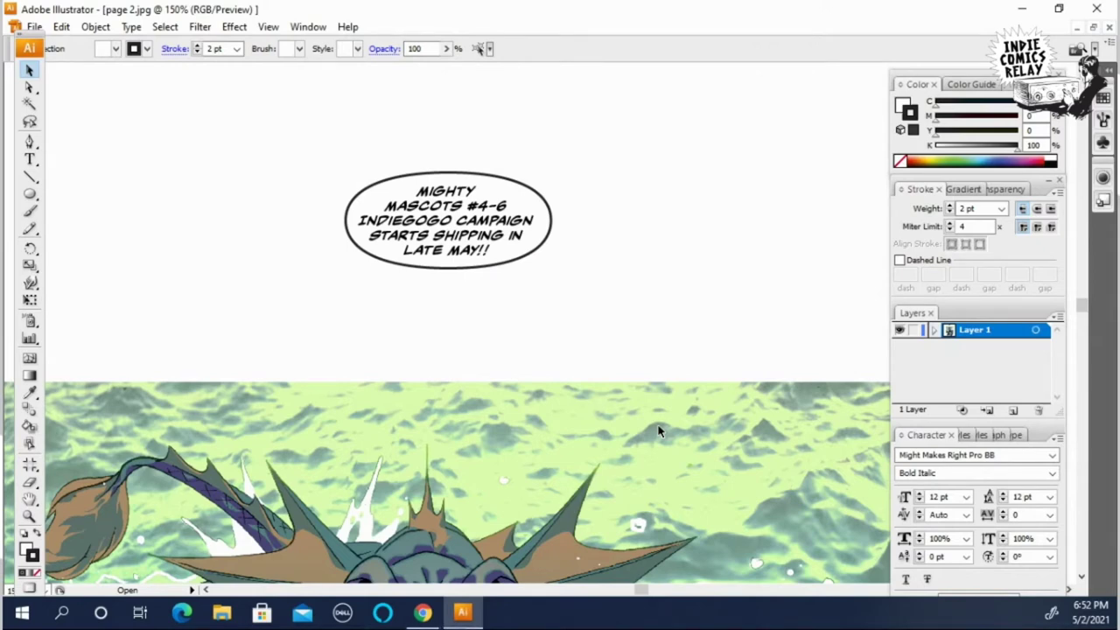
left_click(531, 201)
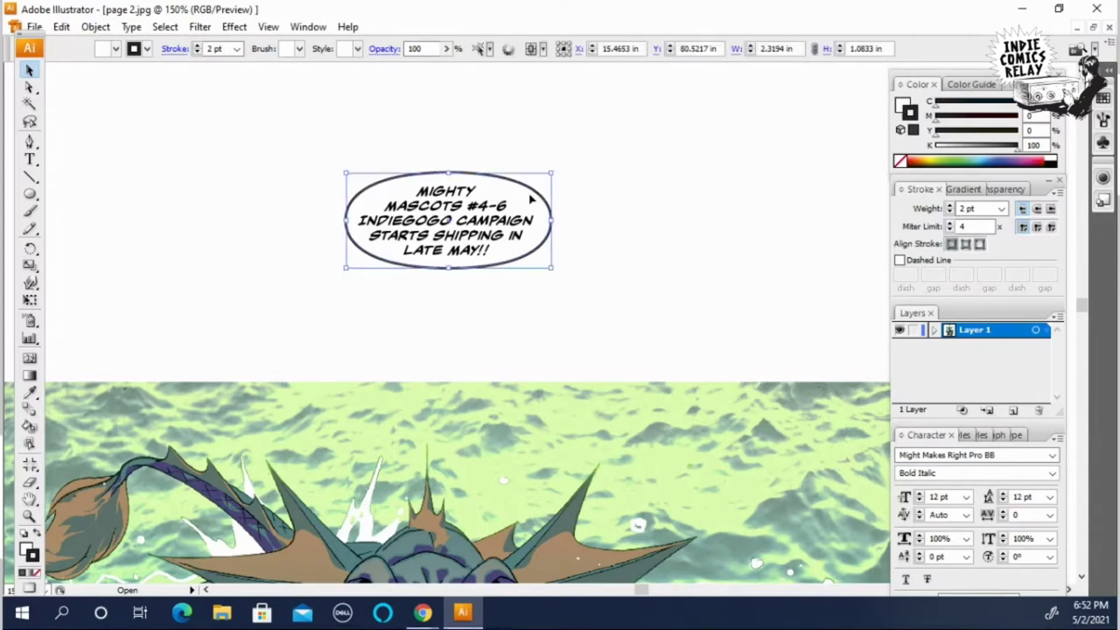
key("Delete")
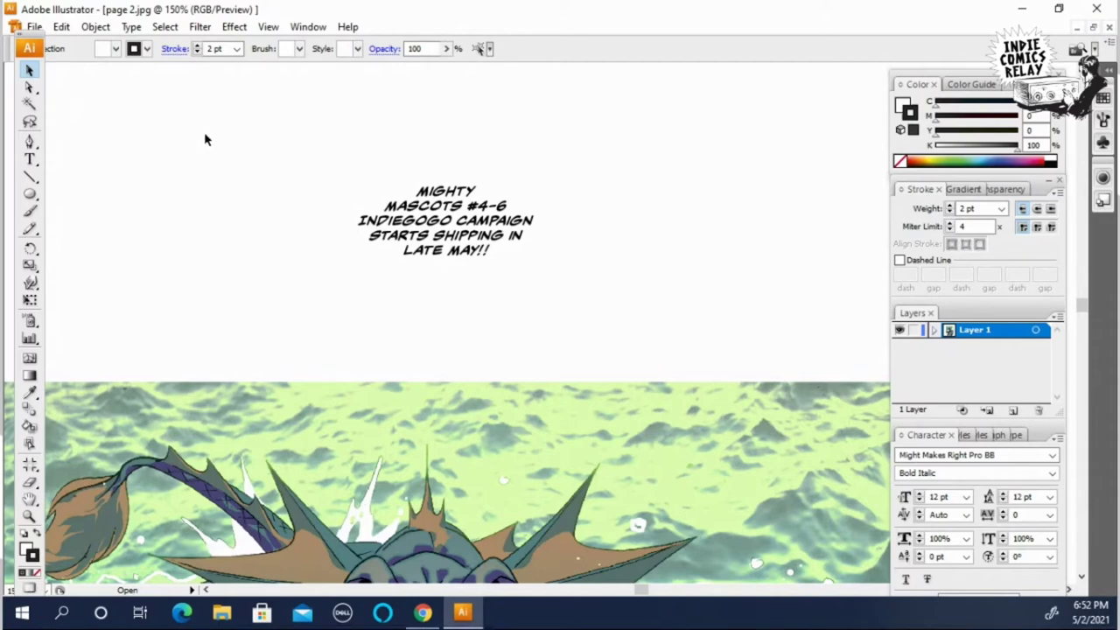
With the Pen tool, start a zigzag outline beside MIGHTY and run it down the right side
left_click(30, 142)
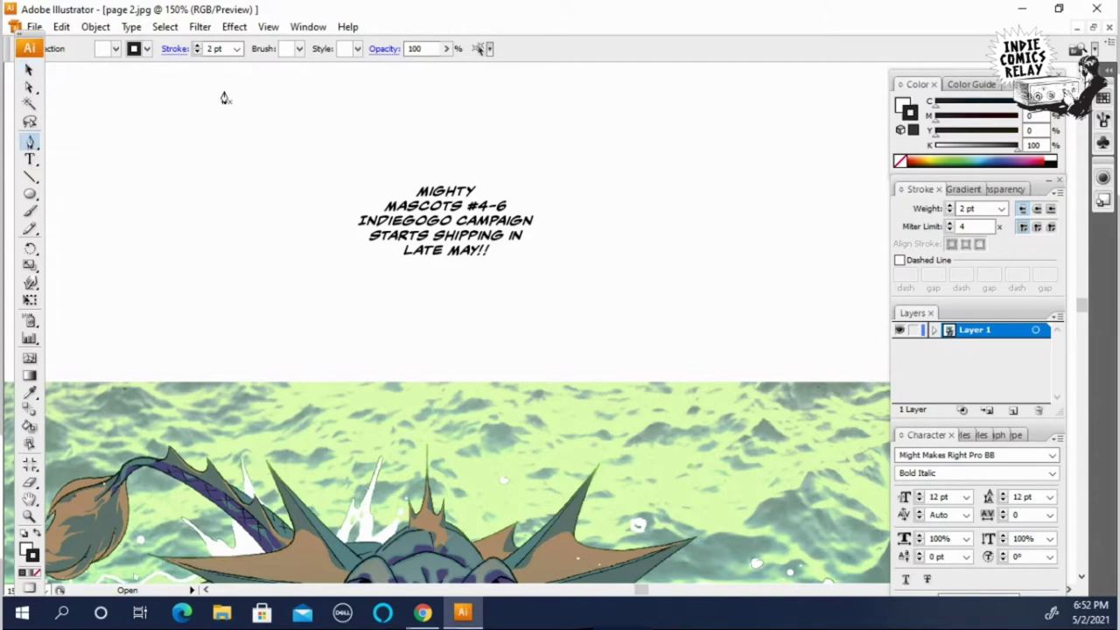
left_click(498, 187)
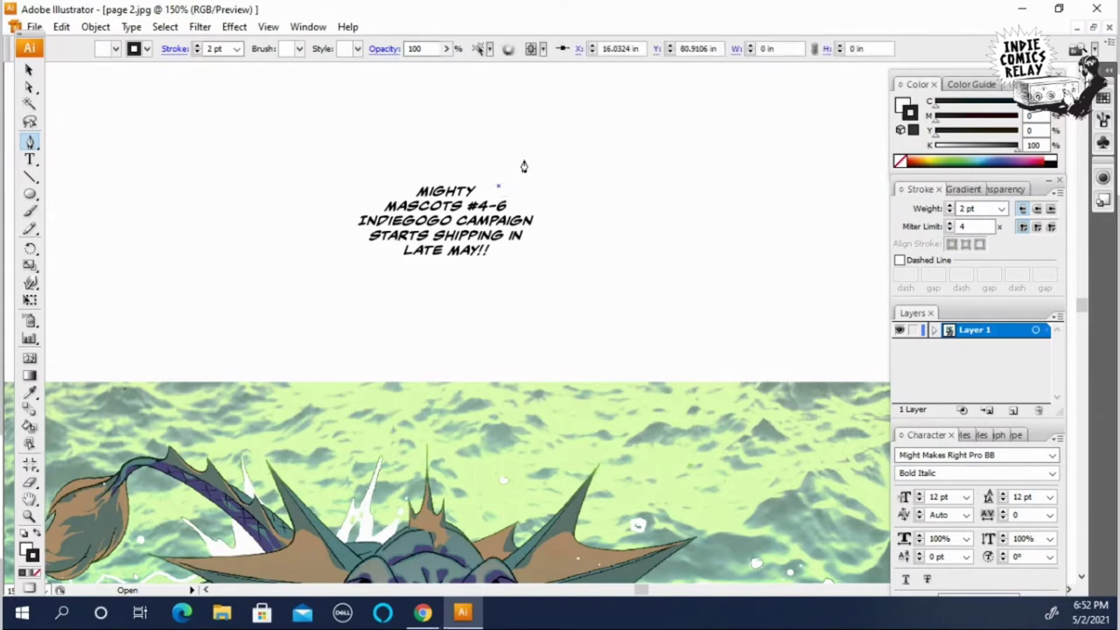
left_click(522, 161)
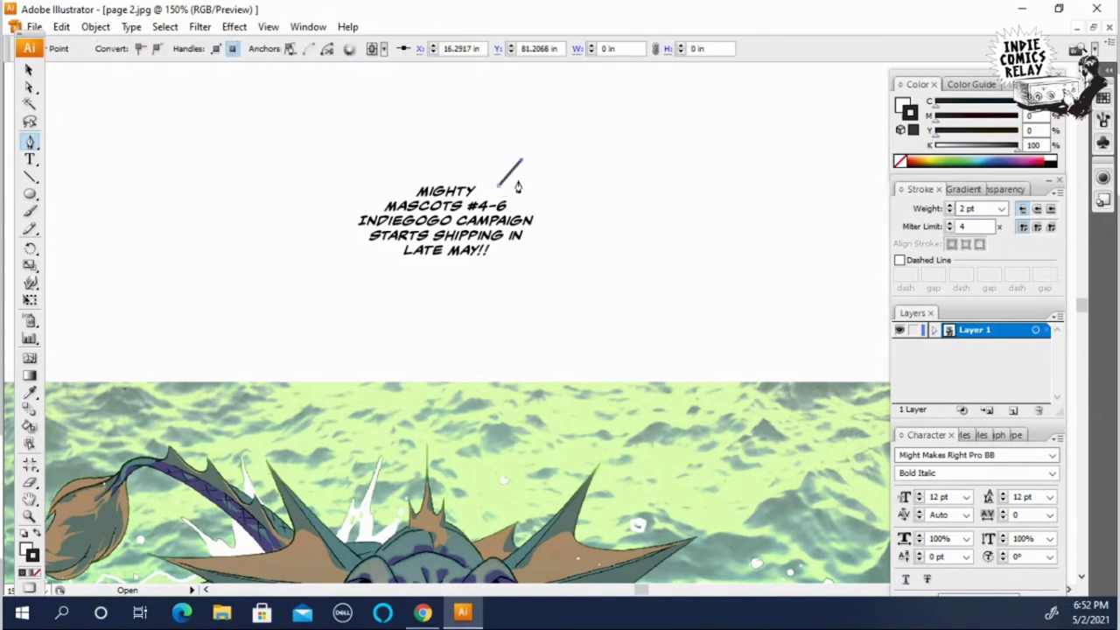
left_click(524, 188)
left_click(532, 184)
left_click(550, 196)
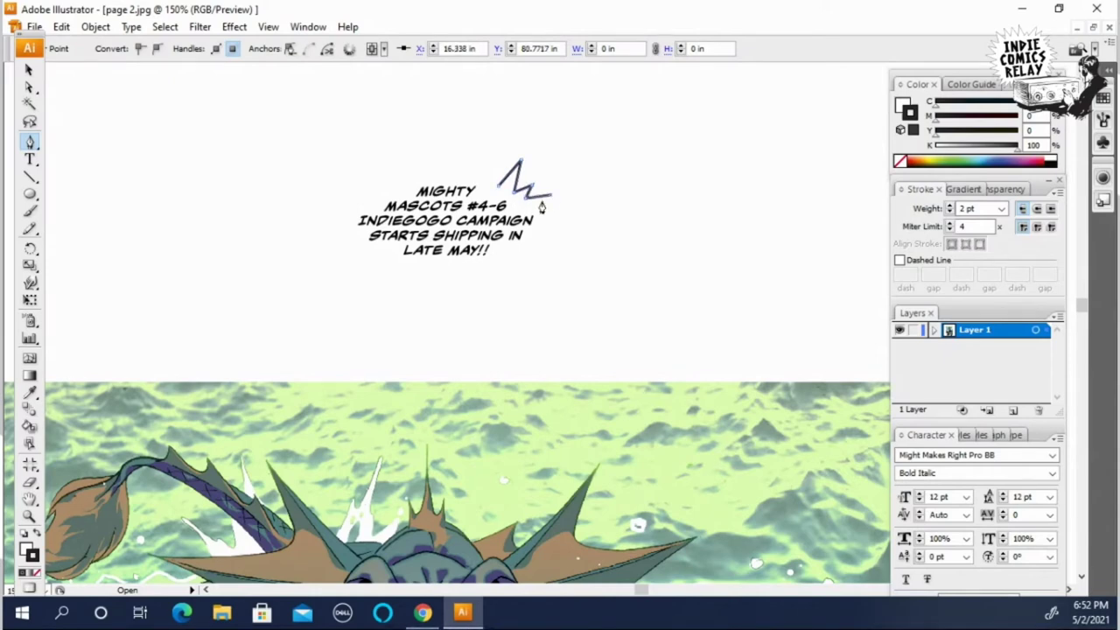
left_click(561, 214)
left_click(550, 218)
left_click(546, 234)
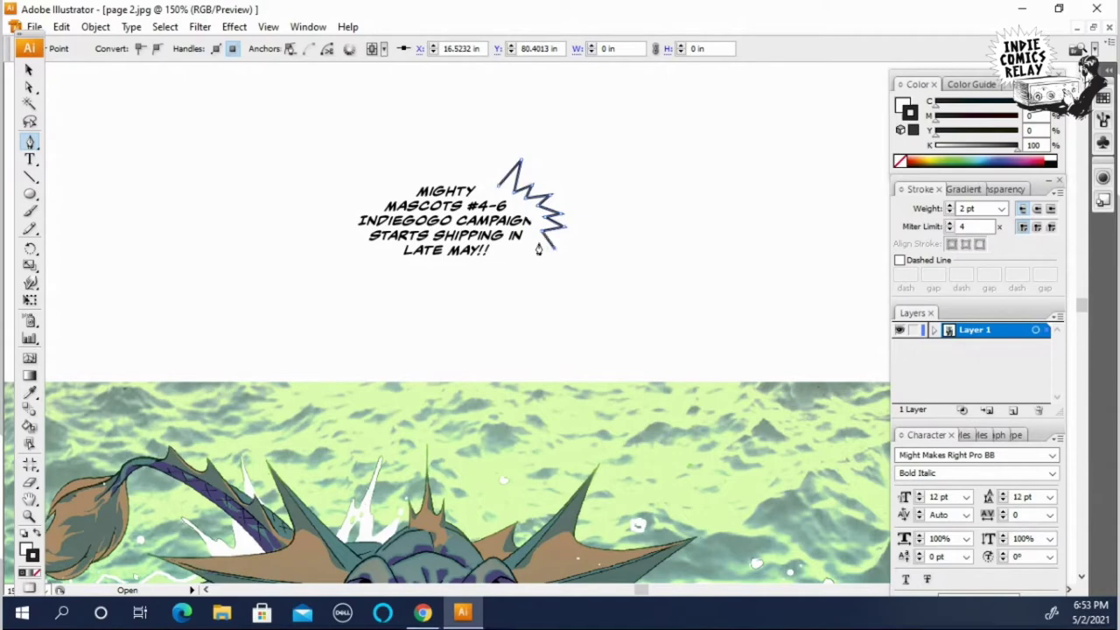
left_click(540, 247)
left_click(540, 260)
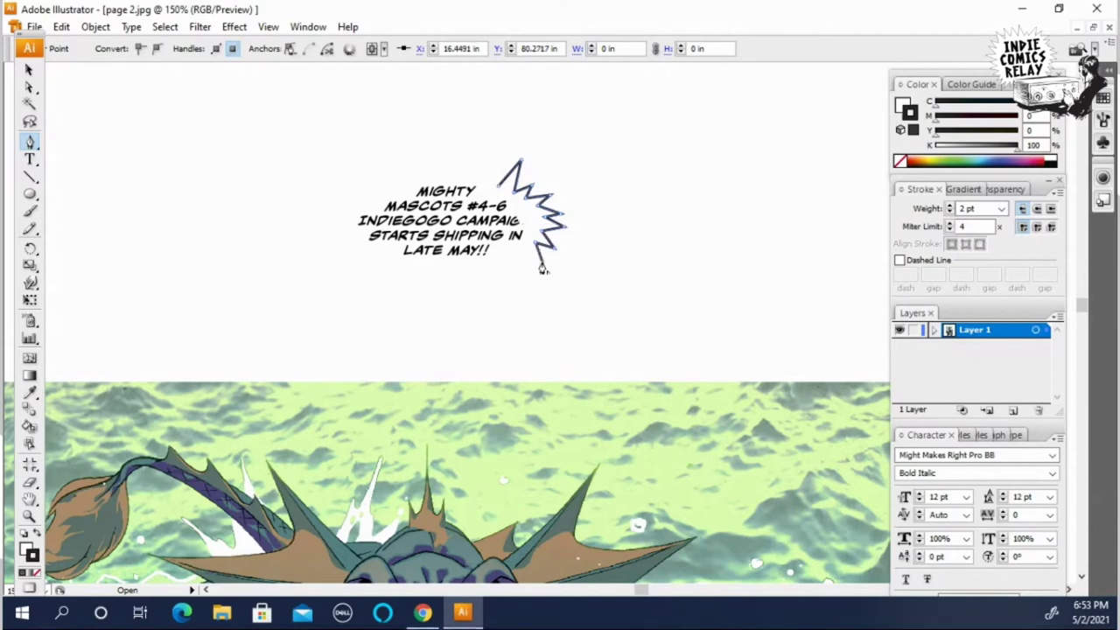
left_click(520, 254, "ctrl")
Continue the spiky zigzag leftward along the bottom, under the LATE MAY text lines
left_click(518, 263)
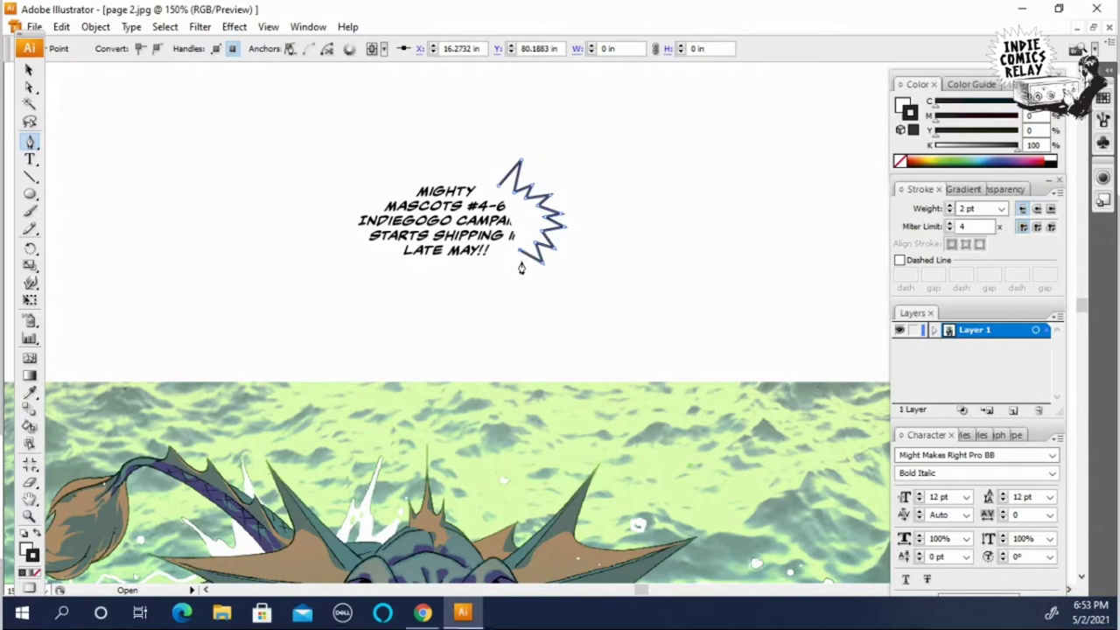
left_click(512, 278)
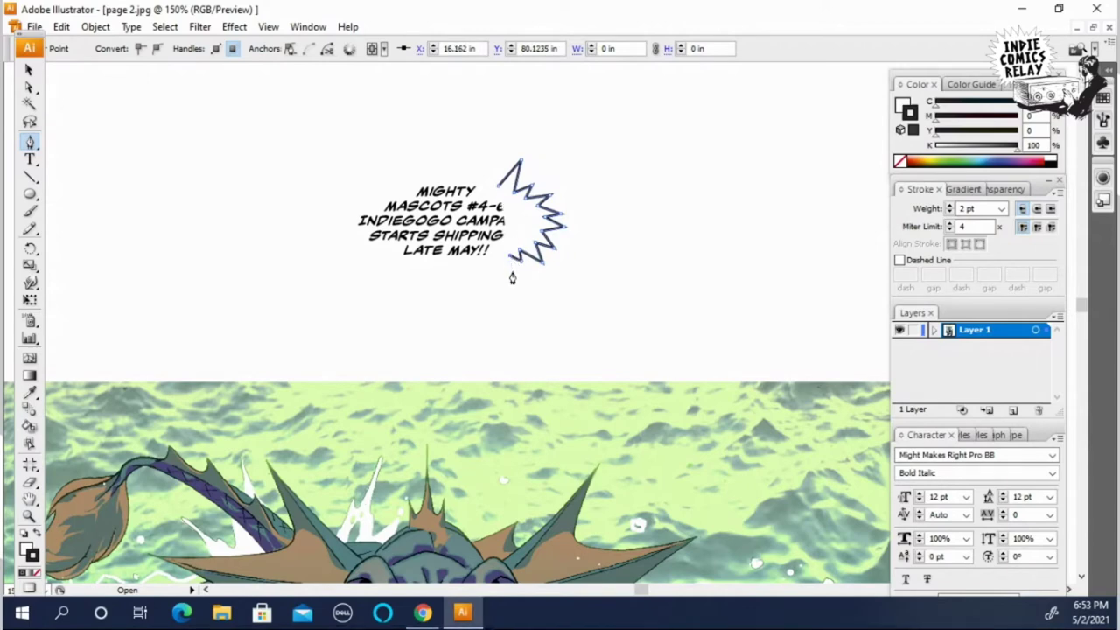
left_click(497, 262)
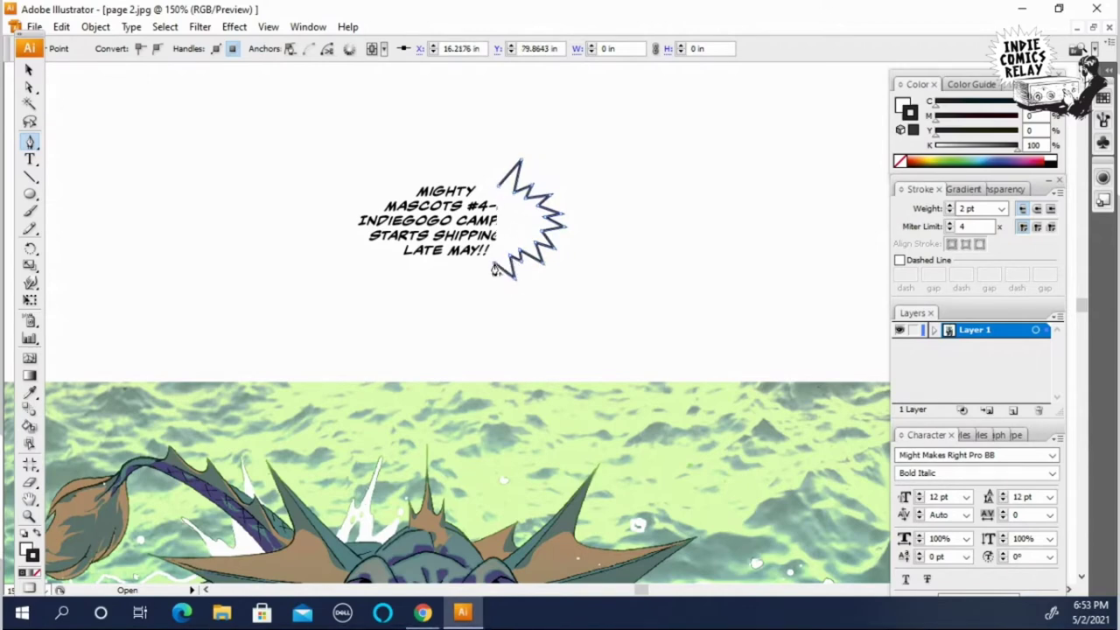
left_click(493, 280)
left_click(482, 264)
left_click(471, 278)
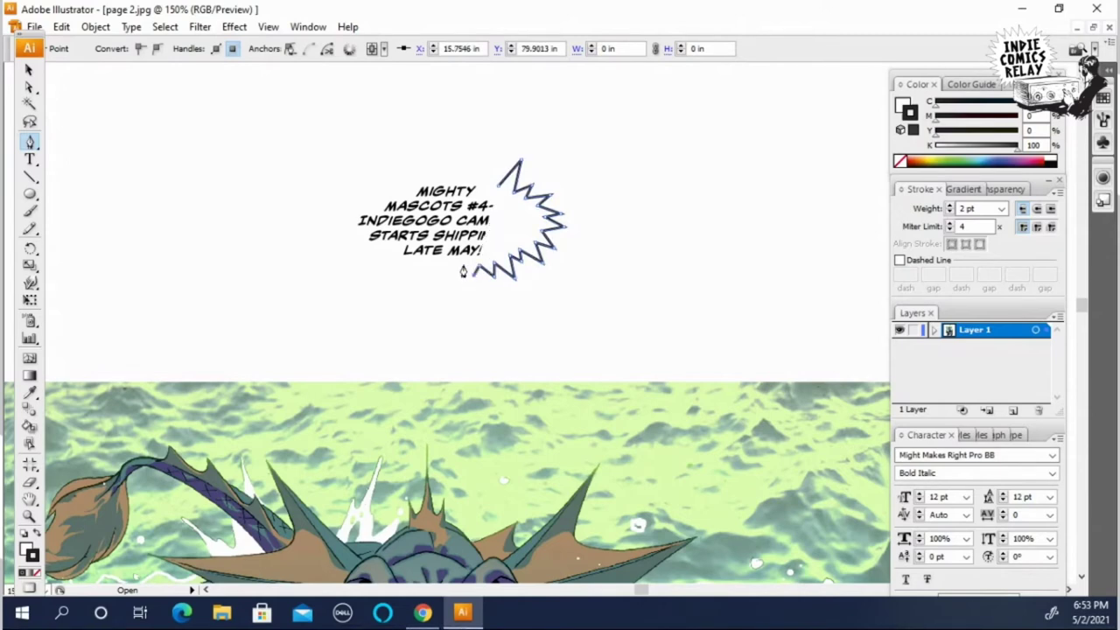
left_click(466, 268)
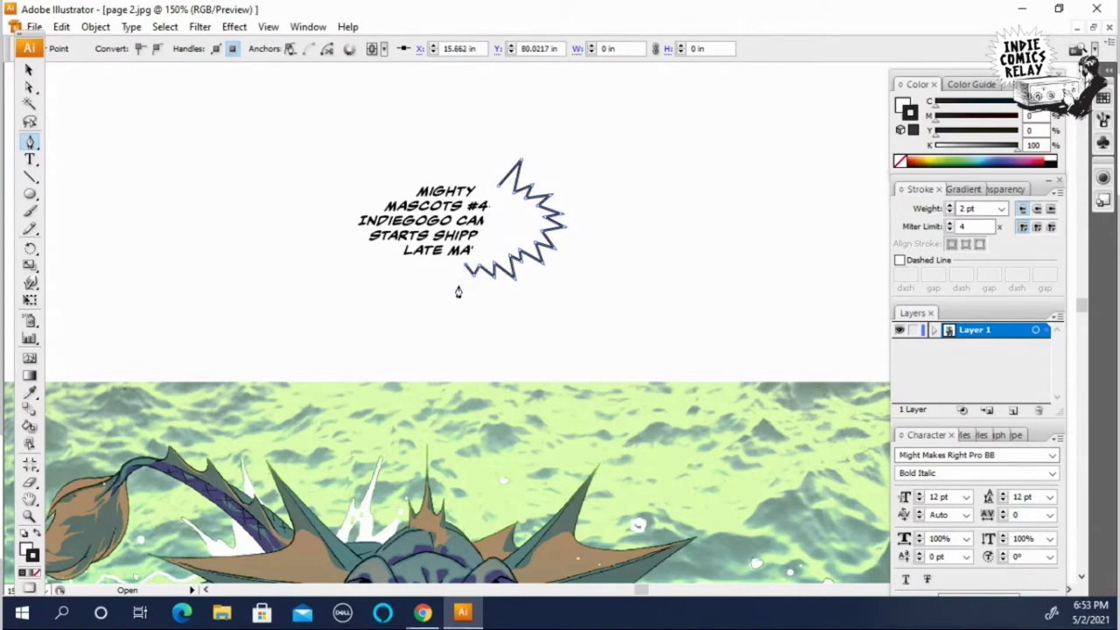
left_click(458, 289)
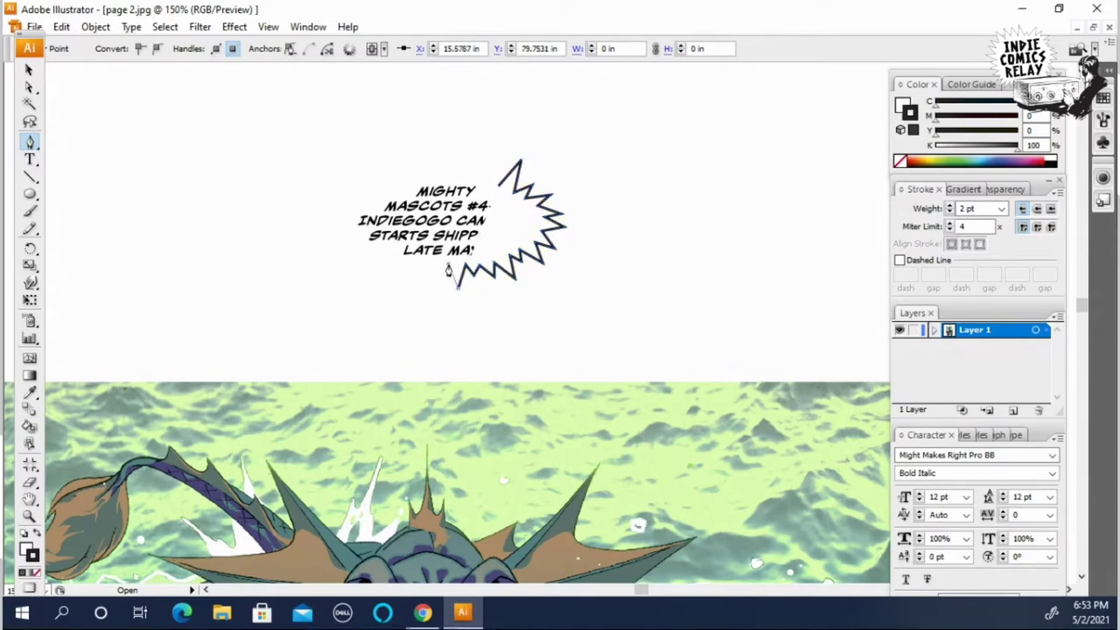
left_click(440, 276)
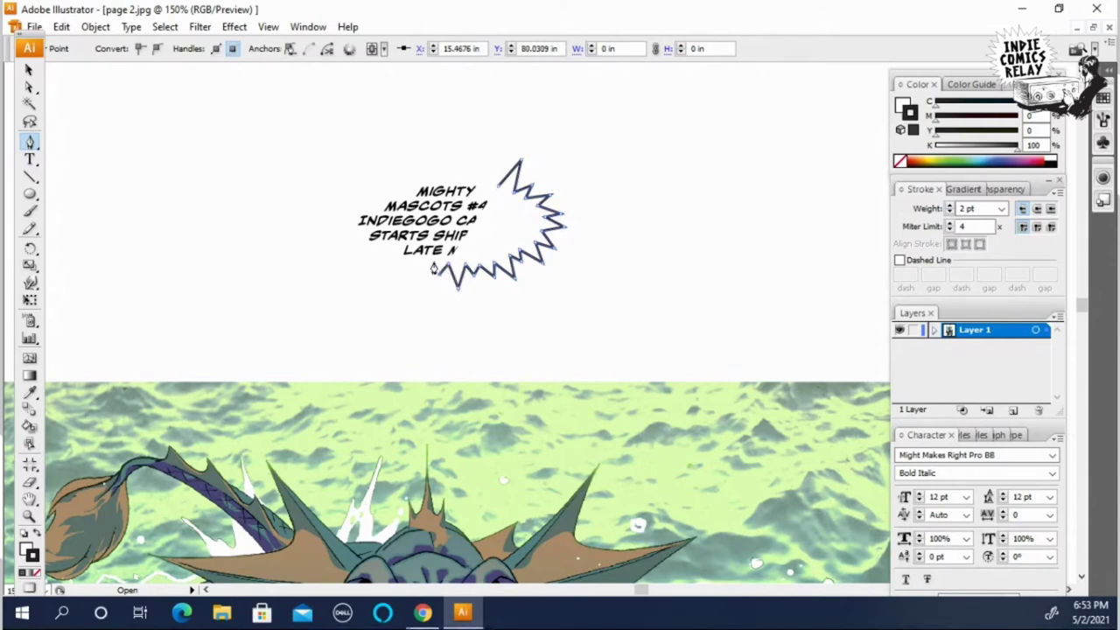
left_click(431, 271)
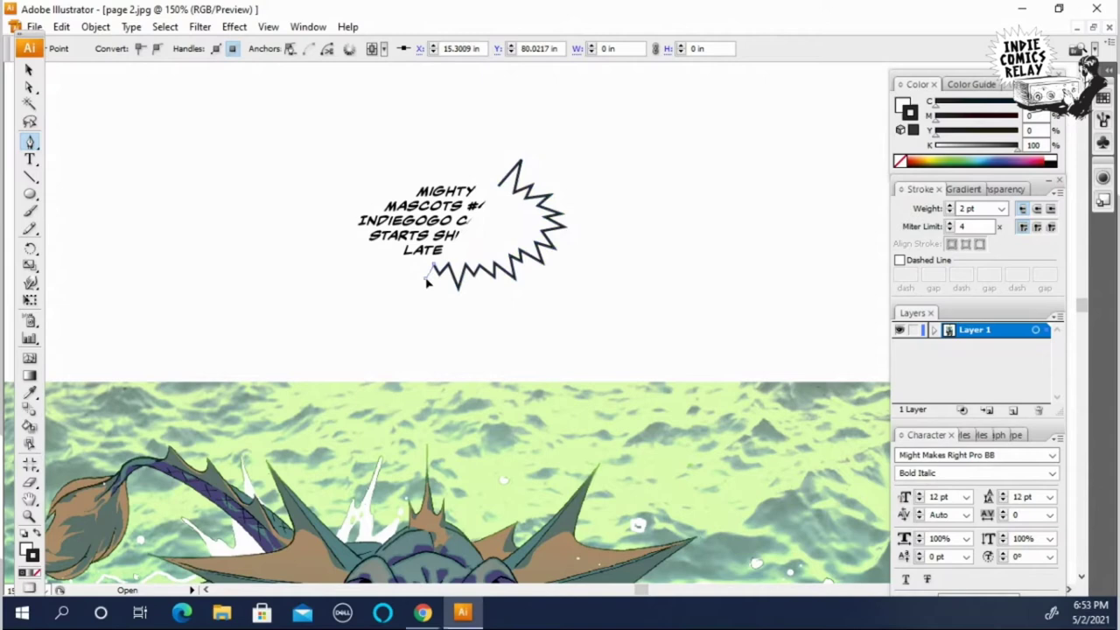
left_click(421, 266)
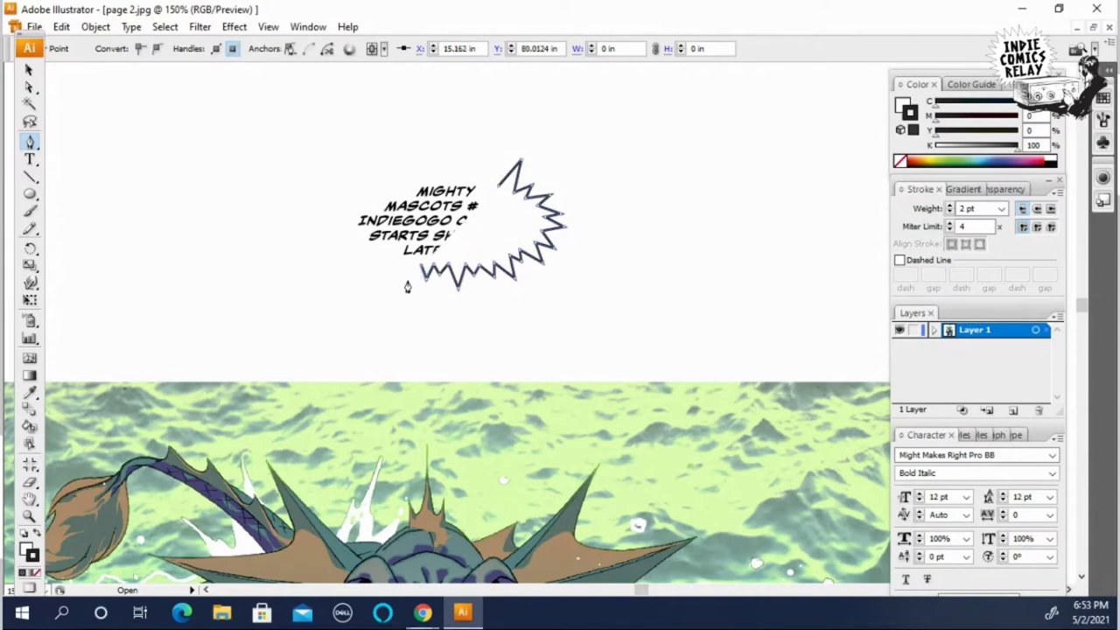
left_click(407, 273)
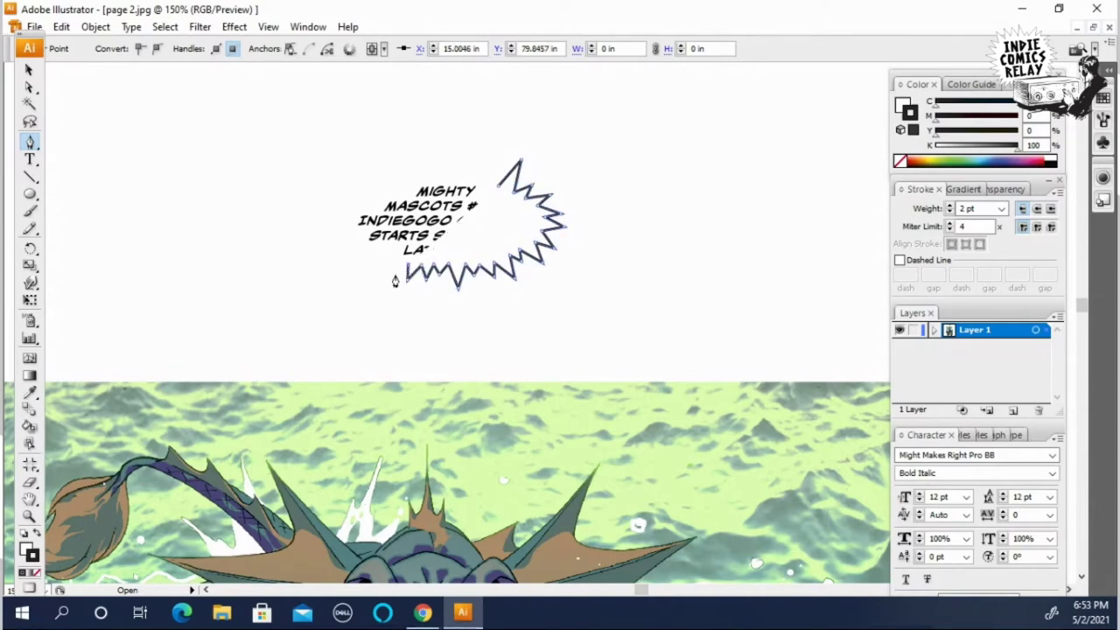
left_click(384, 279)
left_click(389, 264)
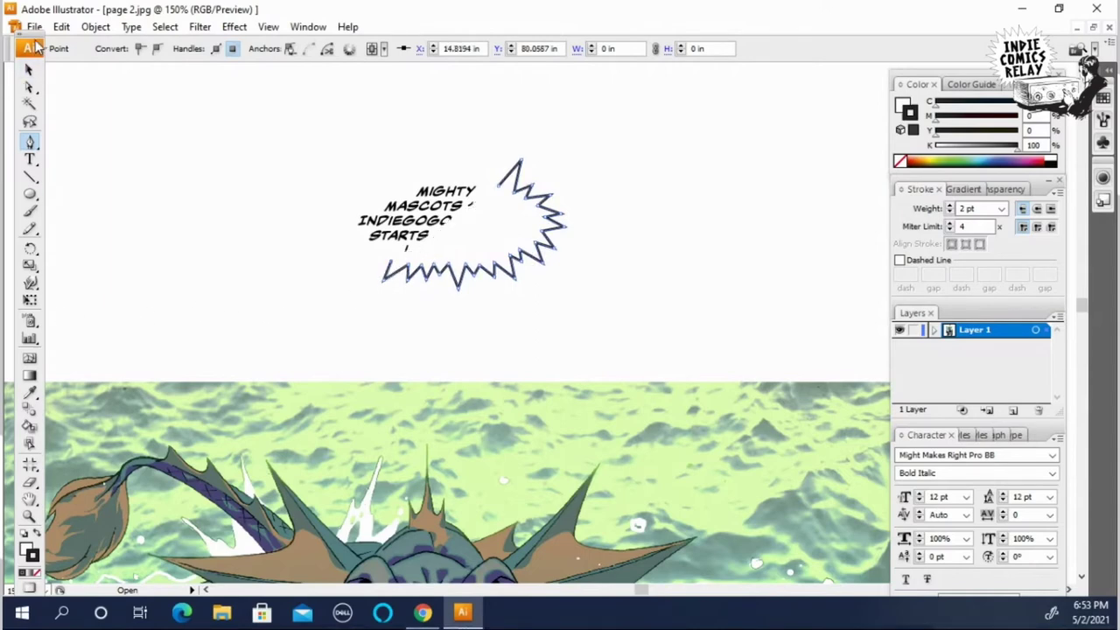
Set the balloon's fill to None so the text shows through
left_click_drag(35, 45, 36, 37)
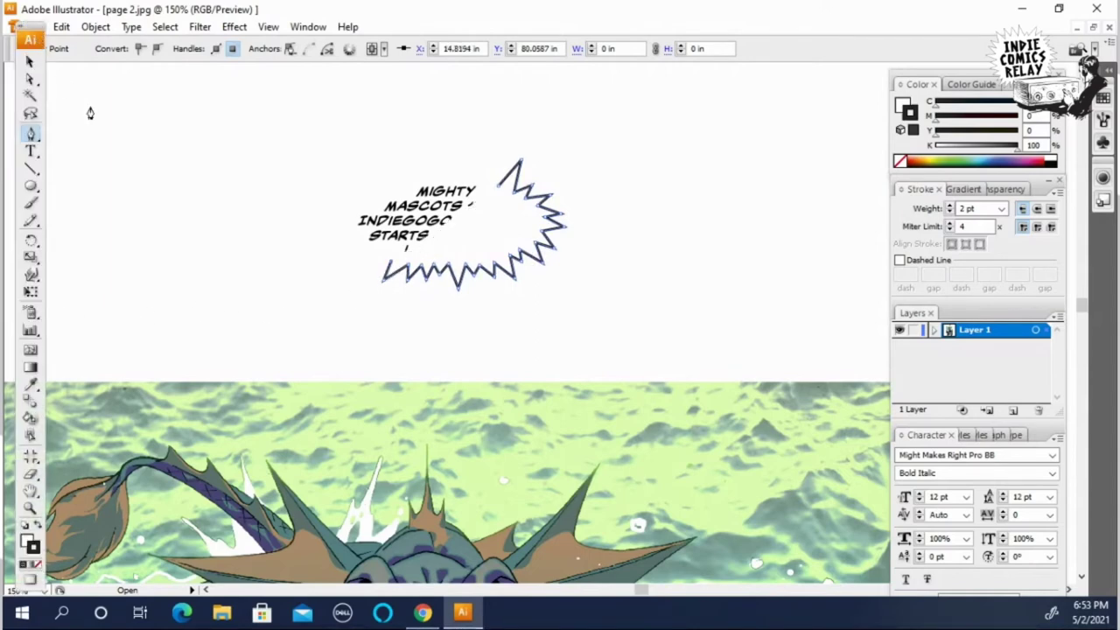
left_click(23, 541)
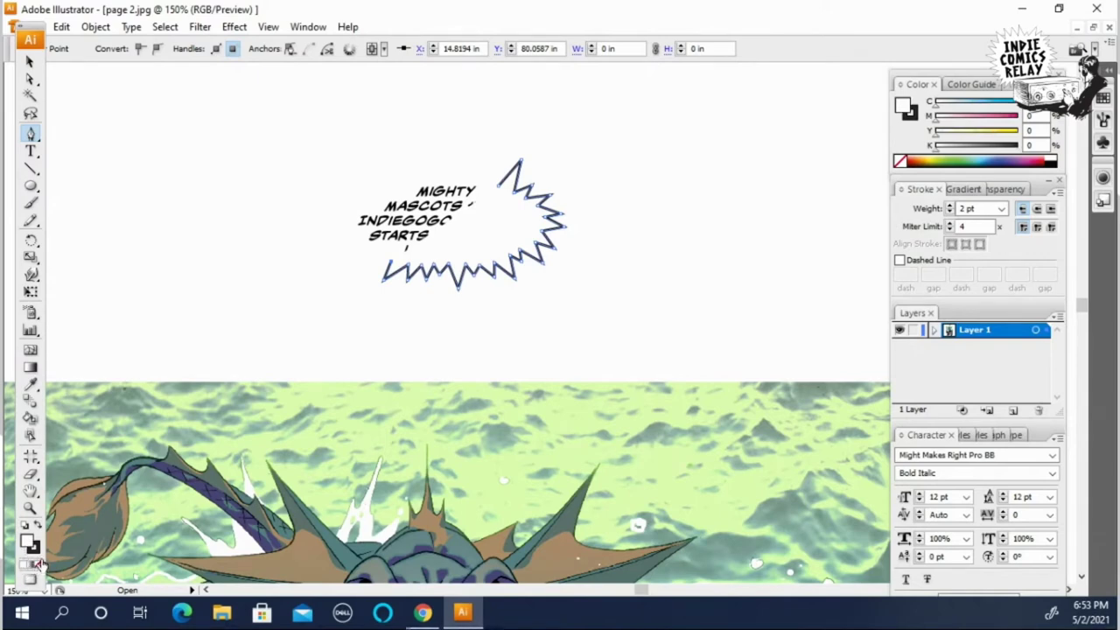
left_click(38, 564)
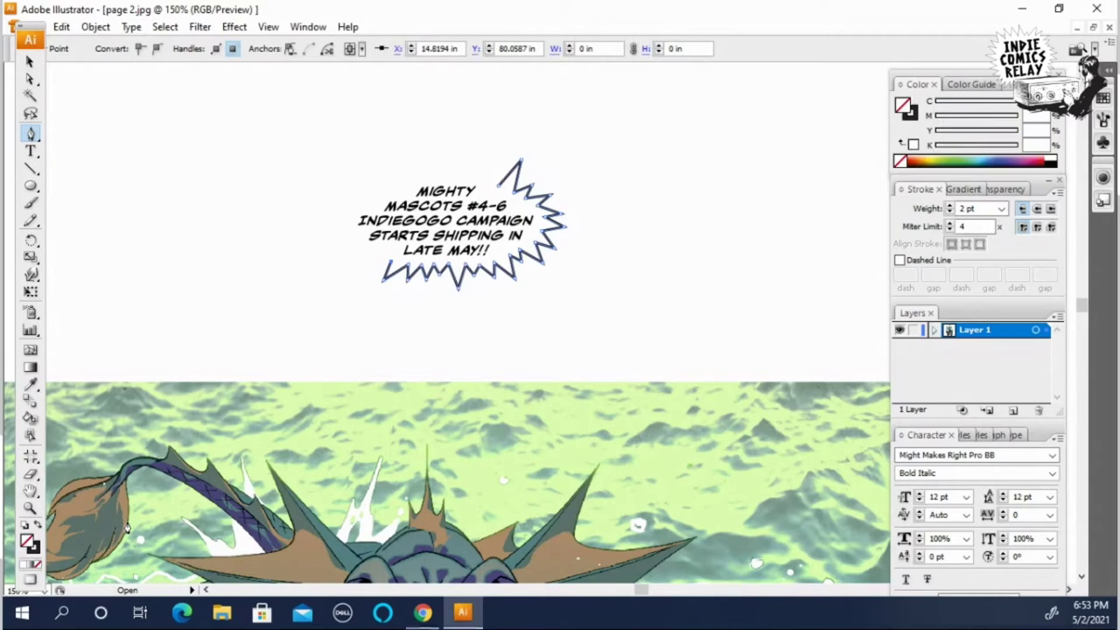
Extend the jagged outline up the left side to the top-left spike
left_click(371, 263)
left_click(343, 270)
left_click(333, 253)
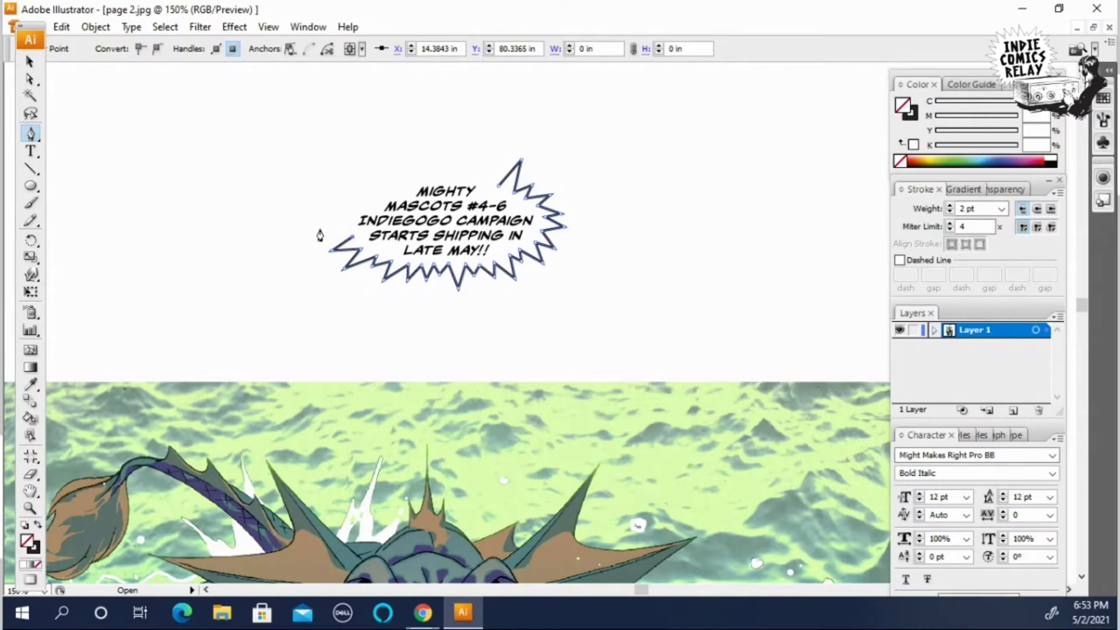
left_click(319, 230)
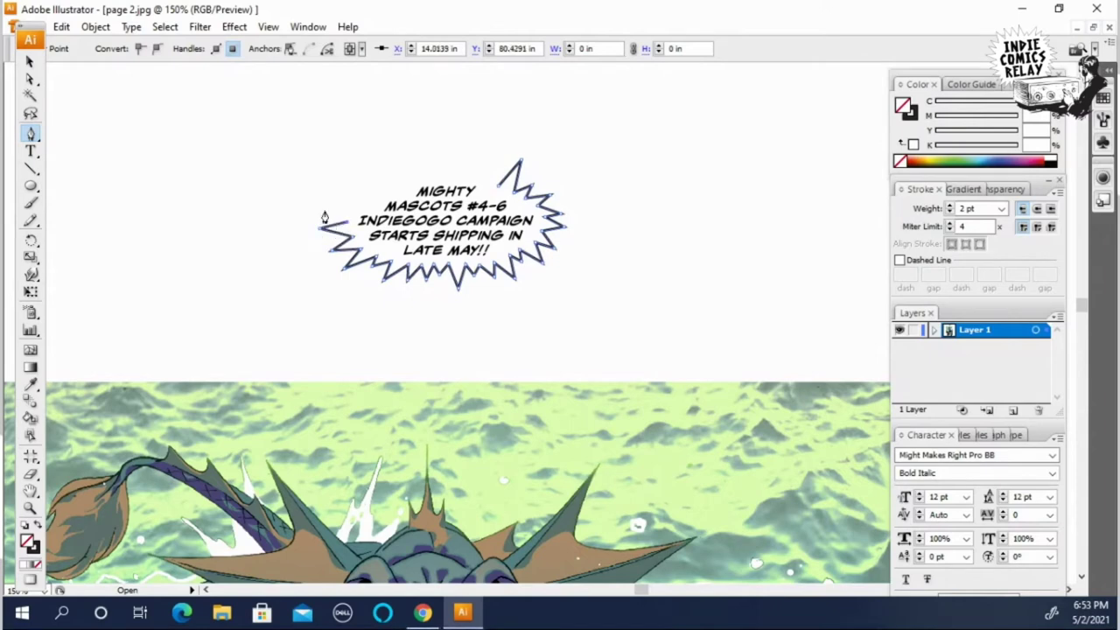
left_click(336, 213)
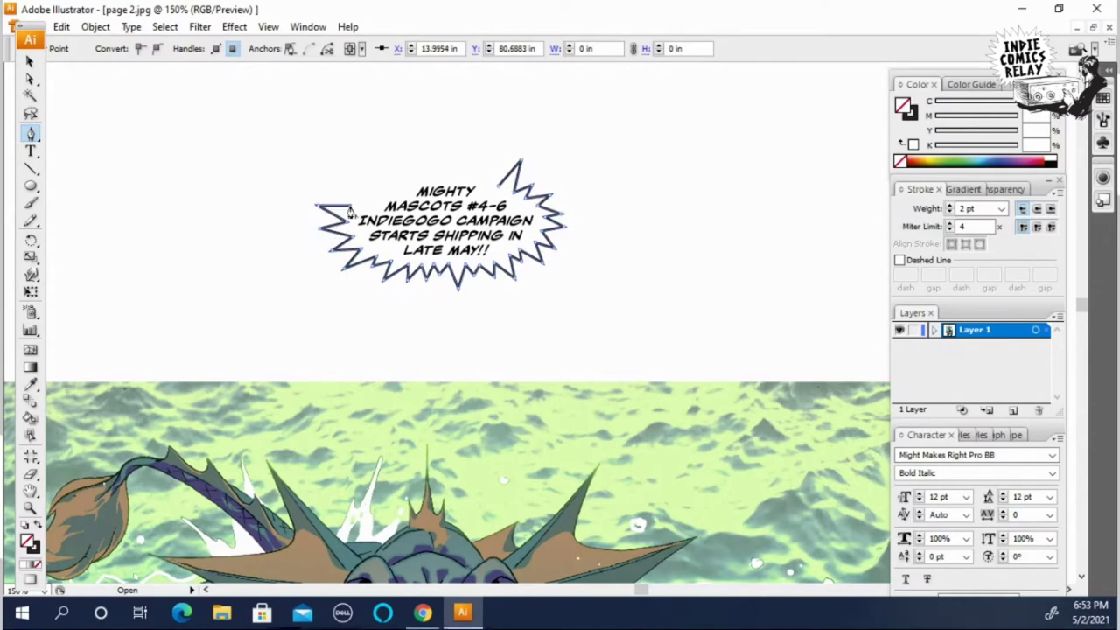
left_click(341, 186)
left_click(366, 198)
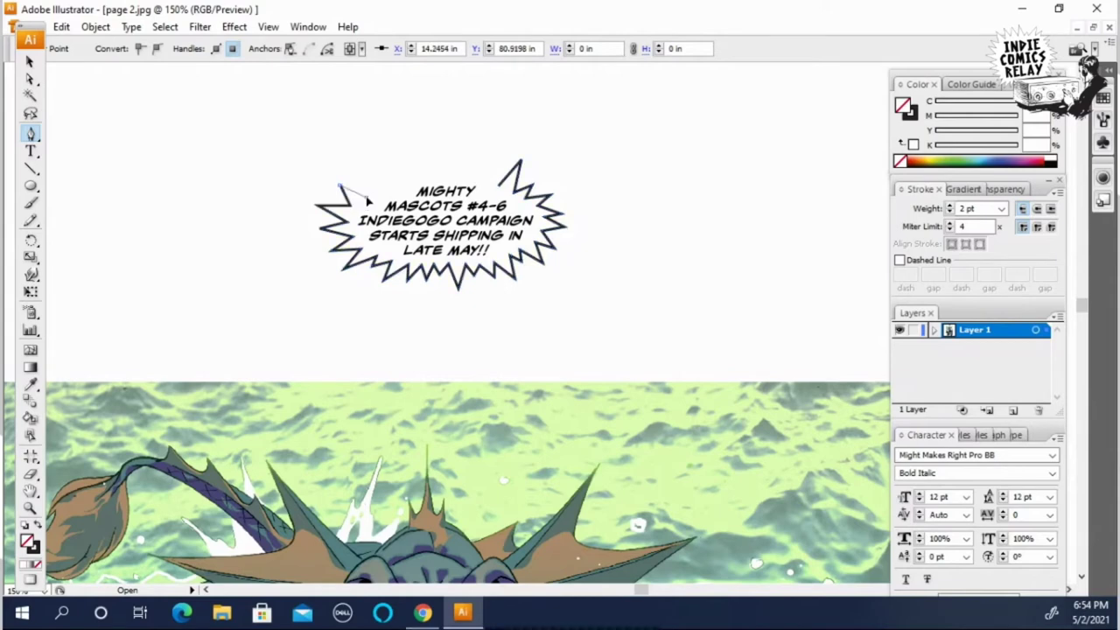
left_click(363, 177)
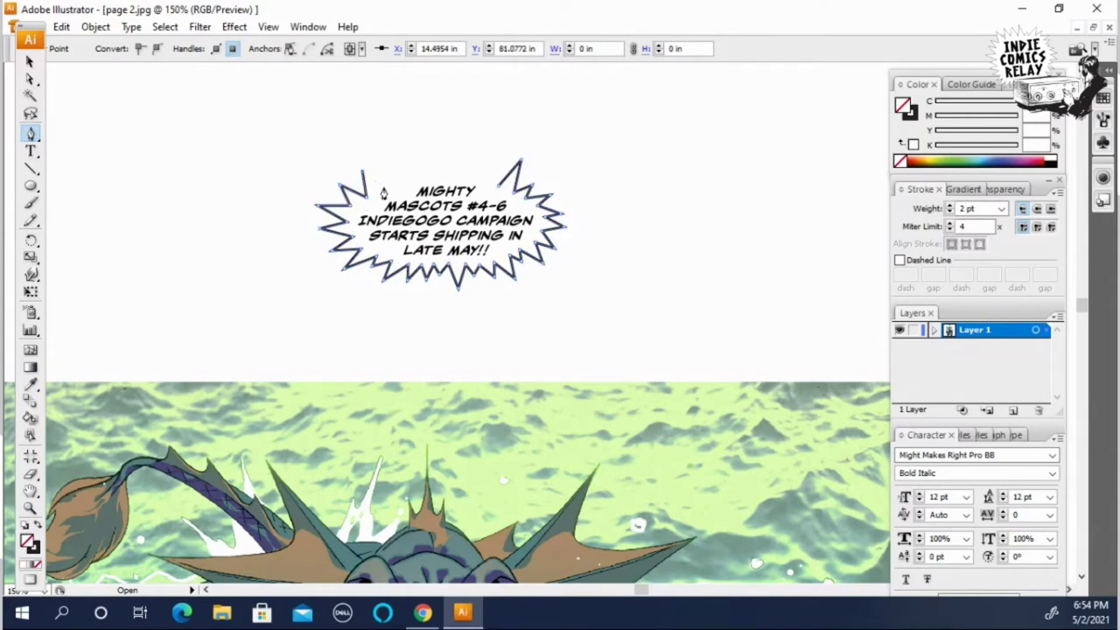
Zigzag the outline across the top to meet the starting spike, enclosing the caption
left_click(382, 168)
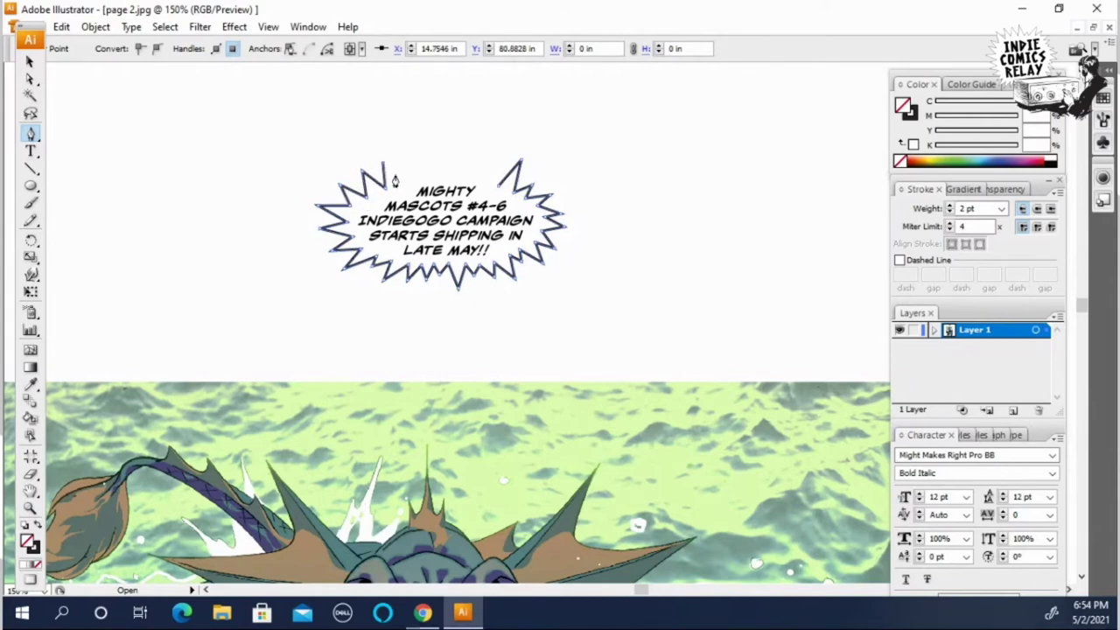
left_click(406, 189)
left_click(408, 165)
left_click(426, 152)
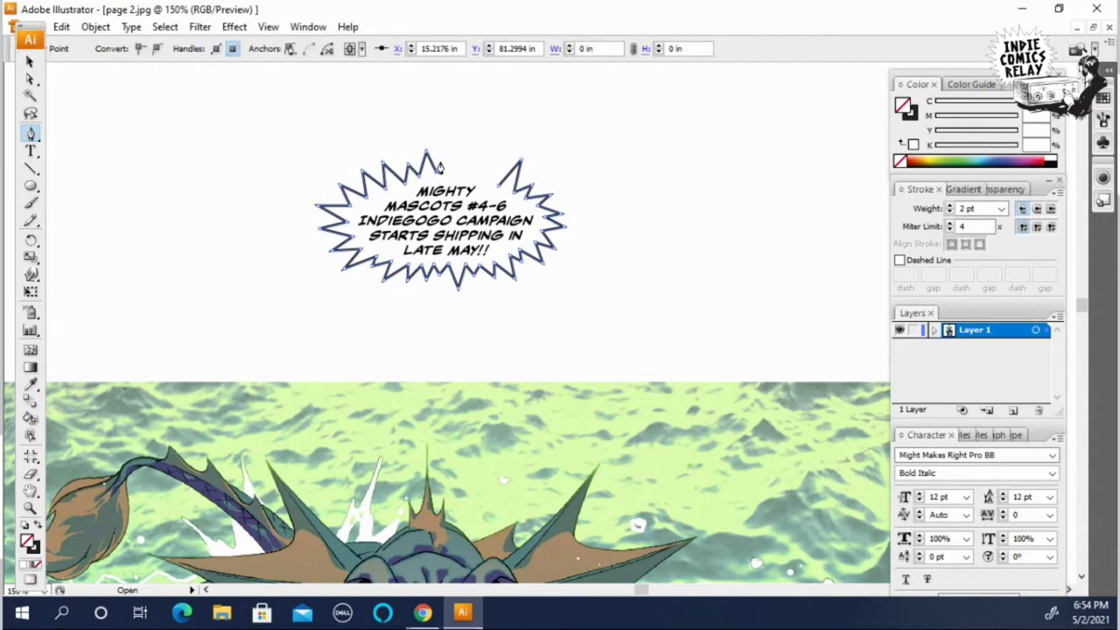
left_click(437, 175)
left_click(467, 152)
left_click(483, 164, "ctrl")
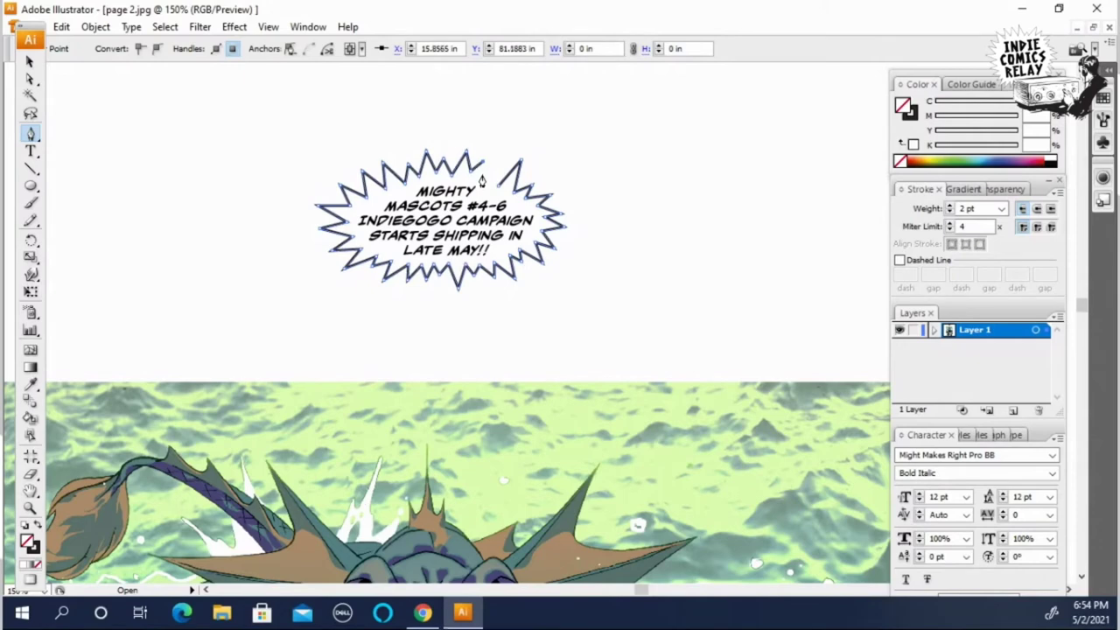
left_click(493, 176, "ctrl")
left_click(502, 163)
left_click(521, 160)
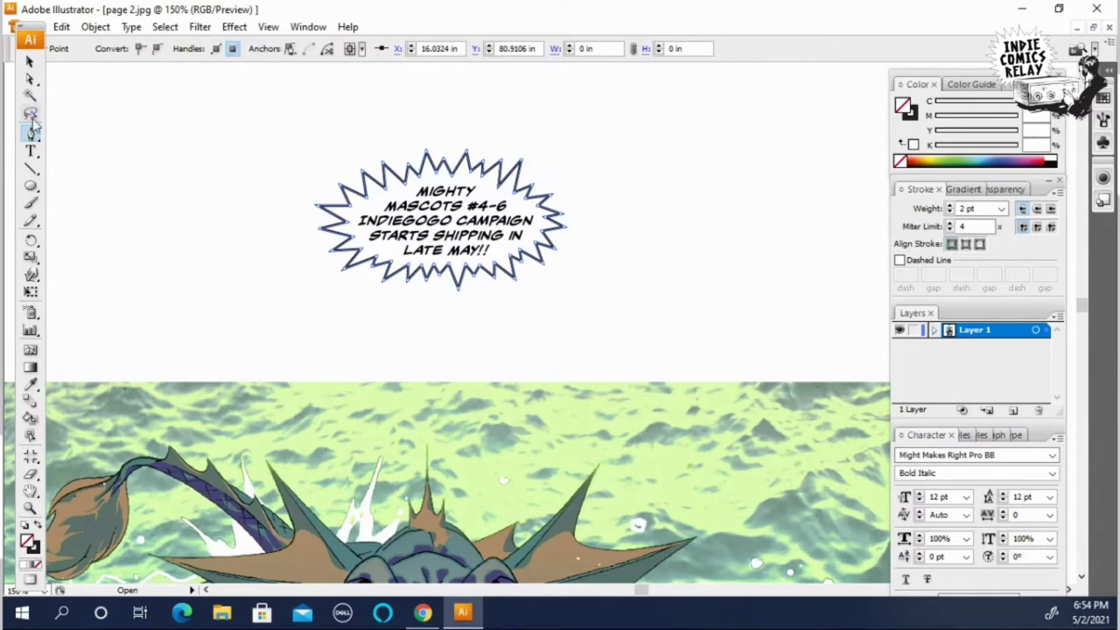
left_click(32, 80)
left_click(566, 140)
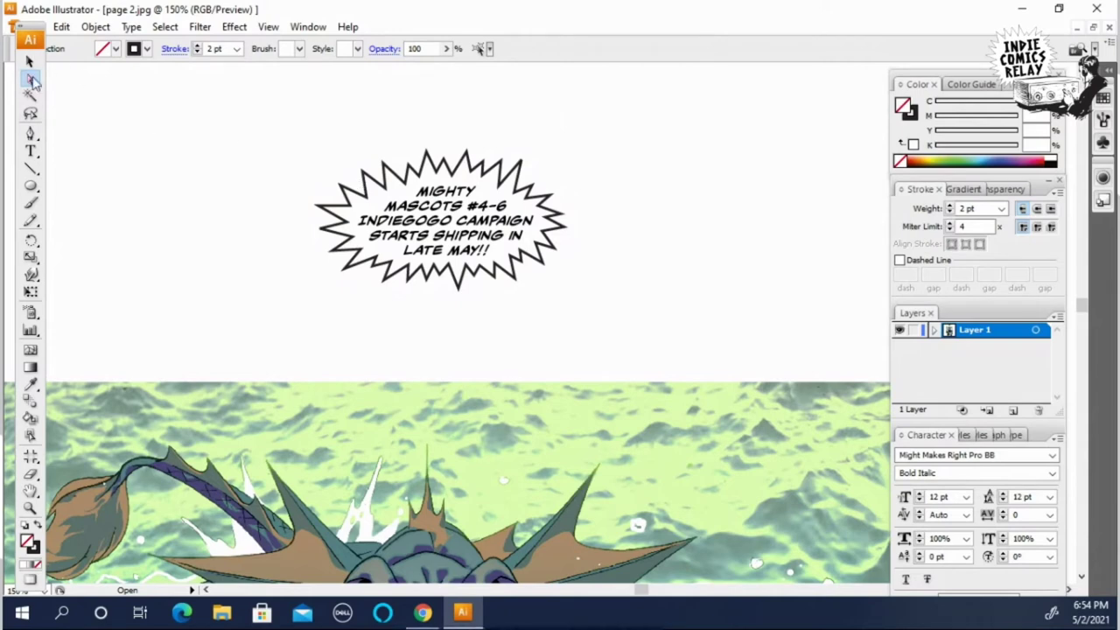
left_click(528, 167)
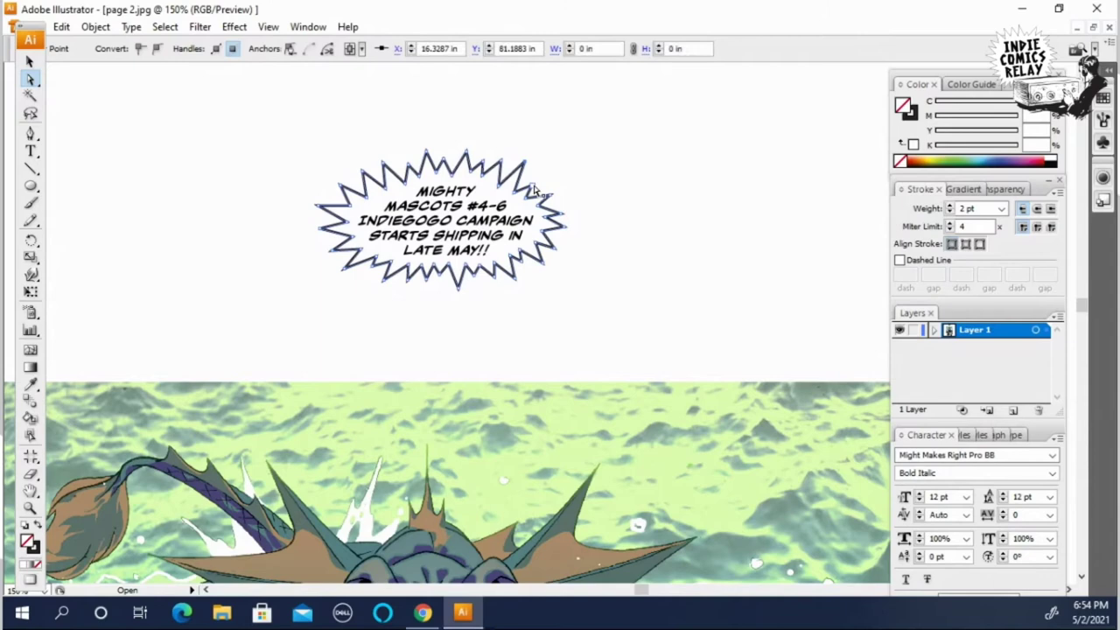
left_click(529, 184)
left_click(529, 184)
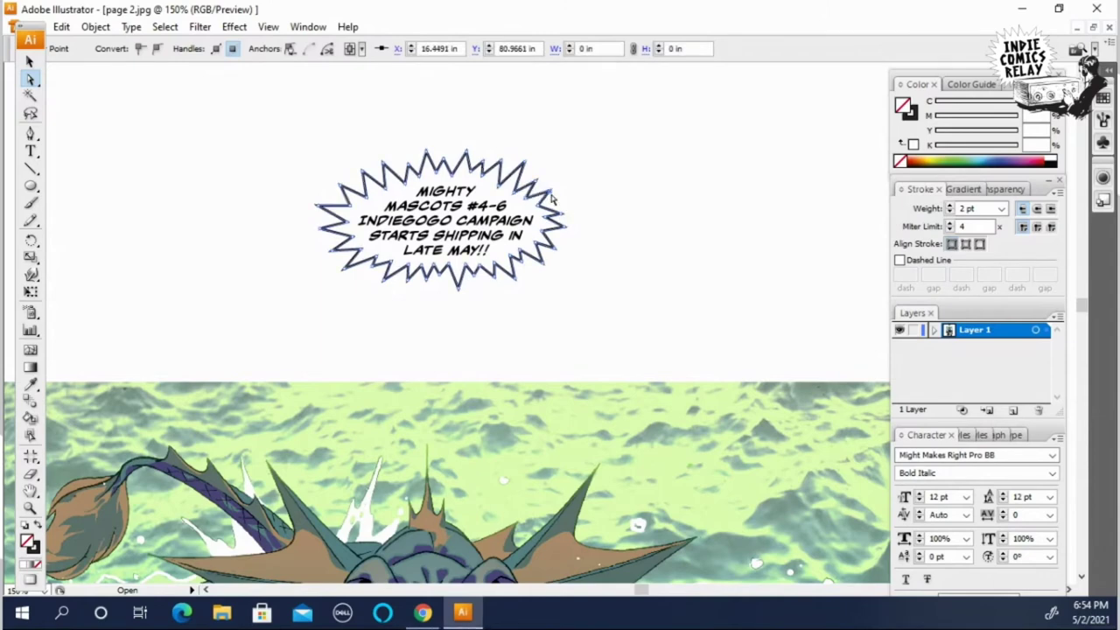
left_click(569, 214)
left_click_drag(565, 218, 567, 211)
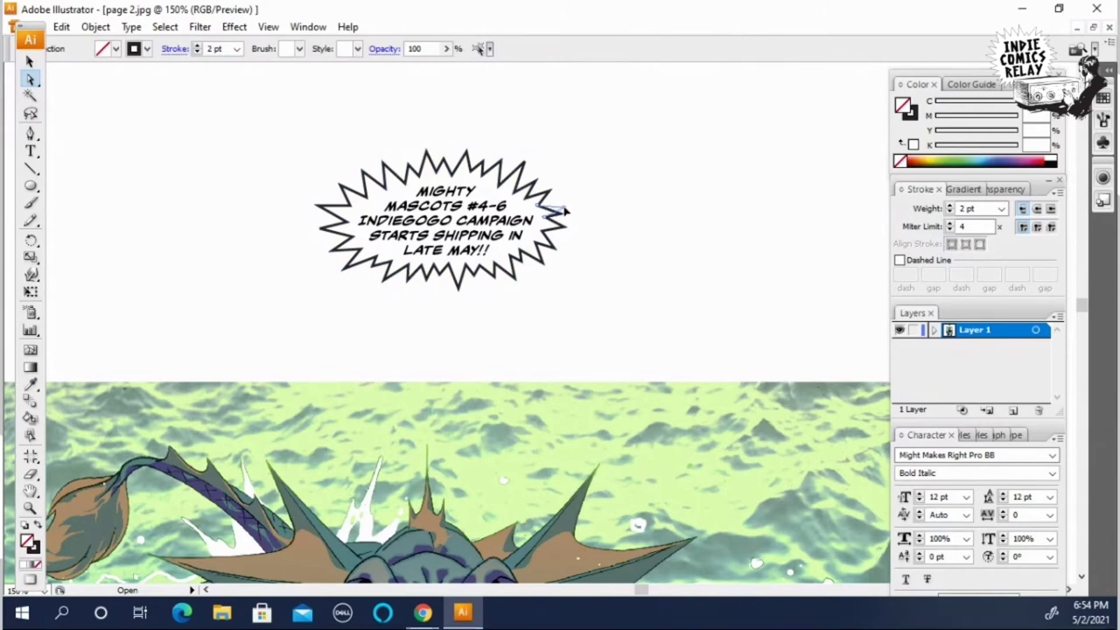
left_click(567, 211)
left_click(667, 371)
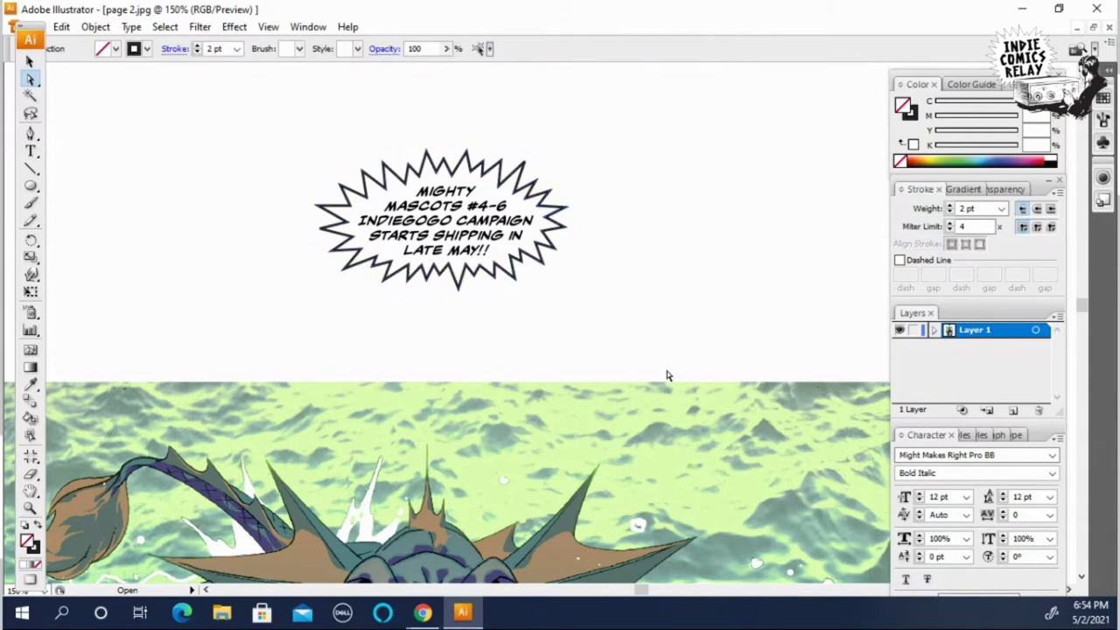
left_click(511, 185)
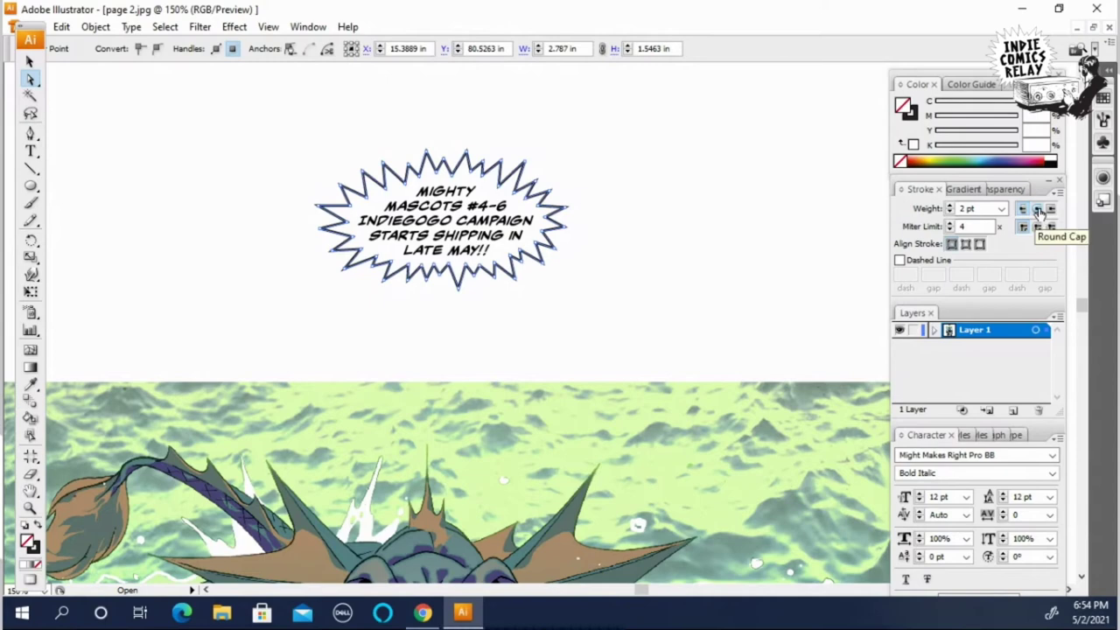
Give the burst's 2 pt outline round caps and round joins, then deselect
left_click(1038, 210)
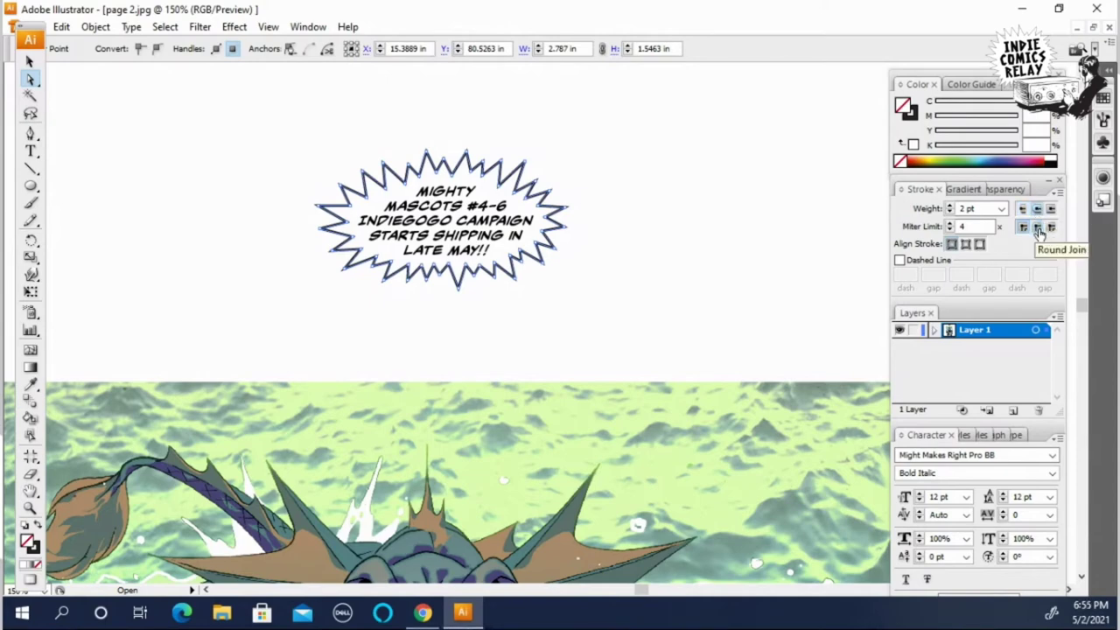
left_click(1038, 228)
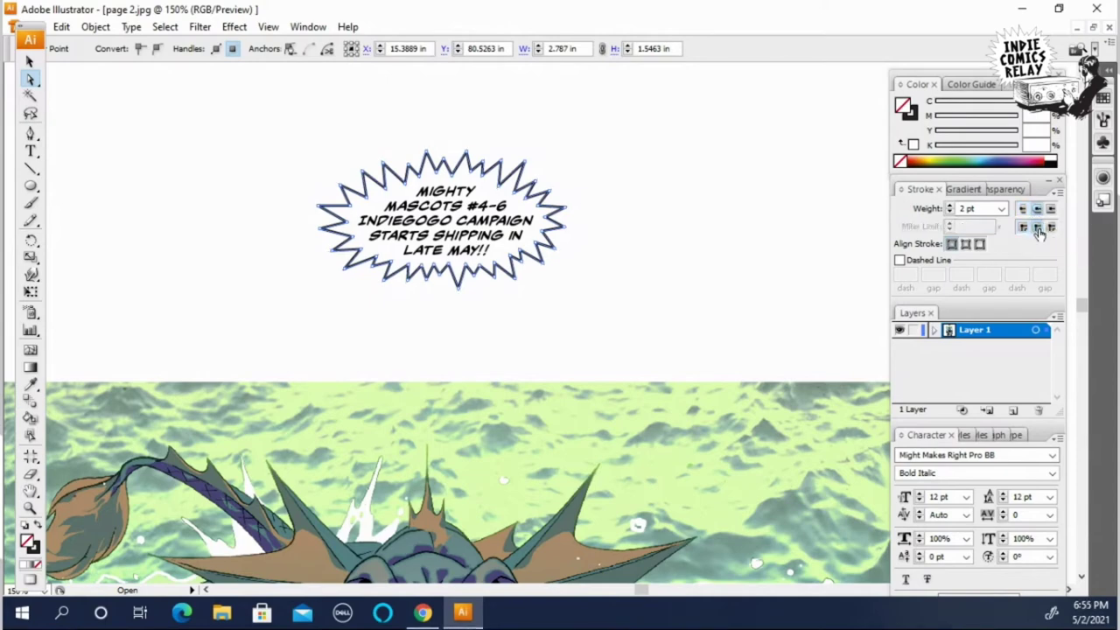
left_click(813, 286)
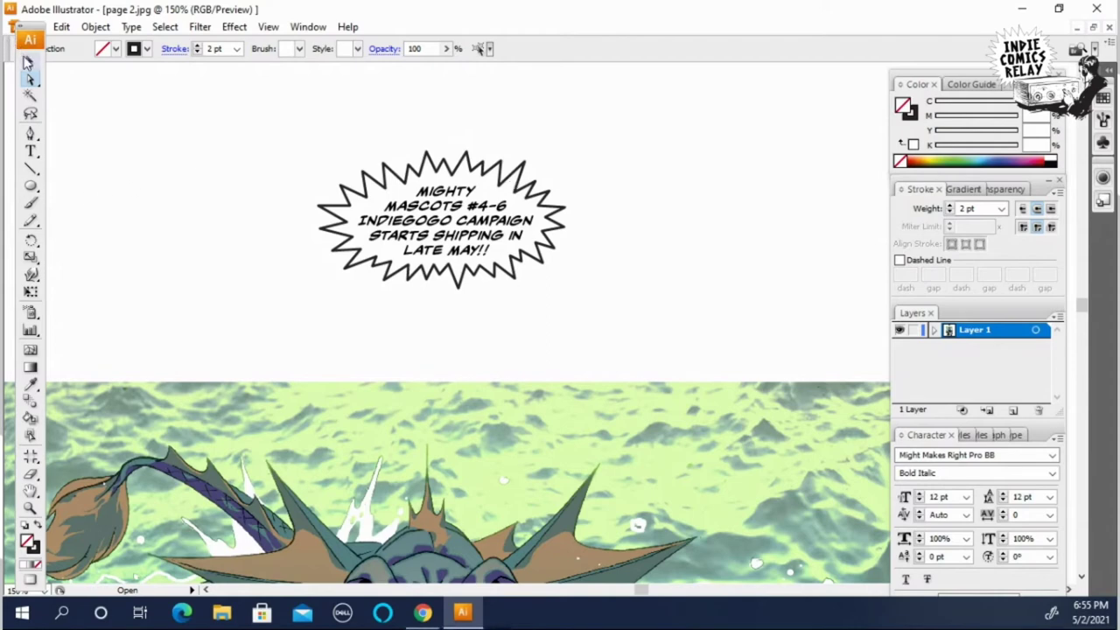
Select the starburst balloon and fill it with white
left_click(30, 61)
left_click(466, 161)
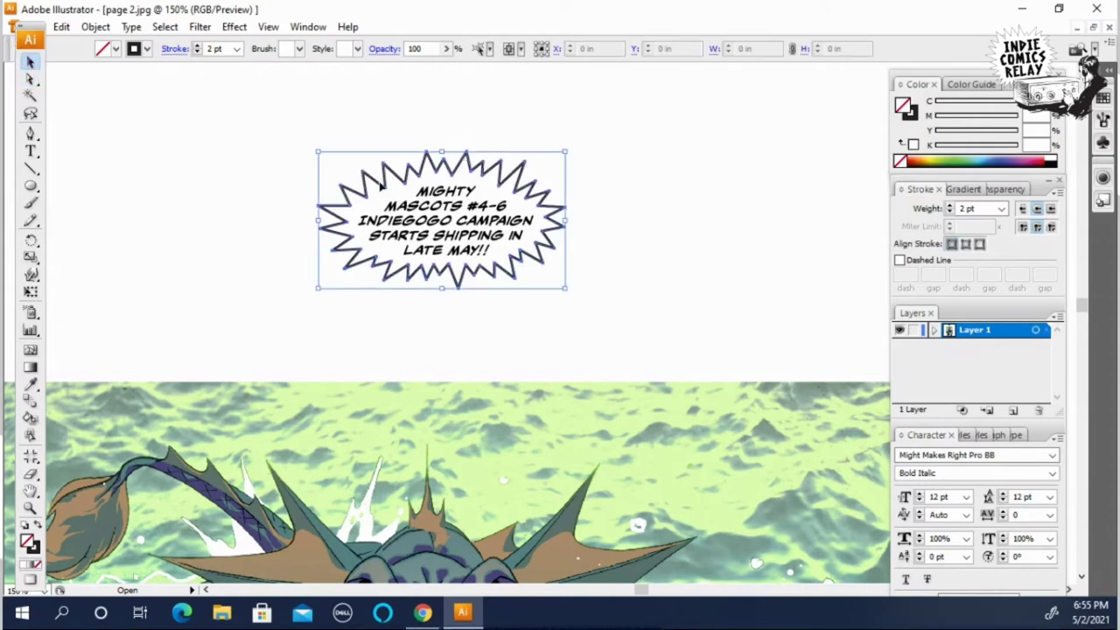
left_click(1054, 158)
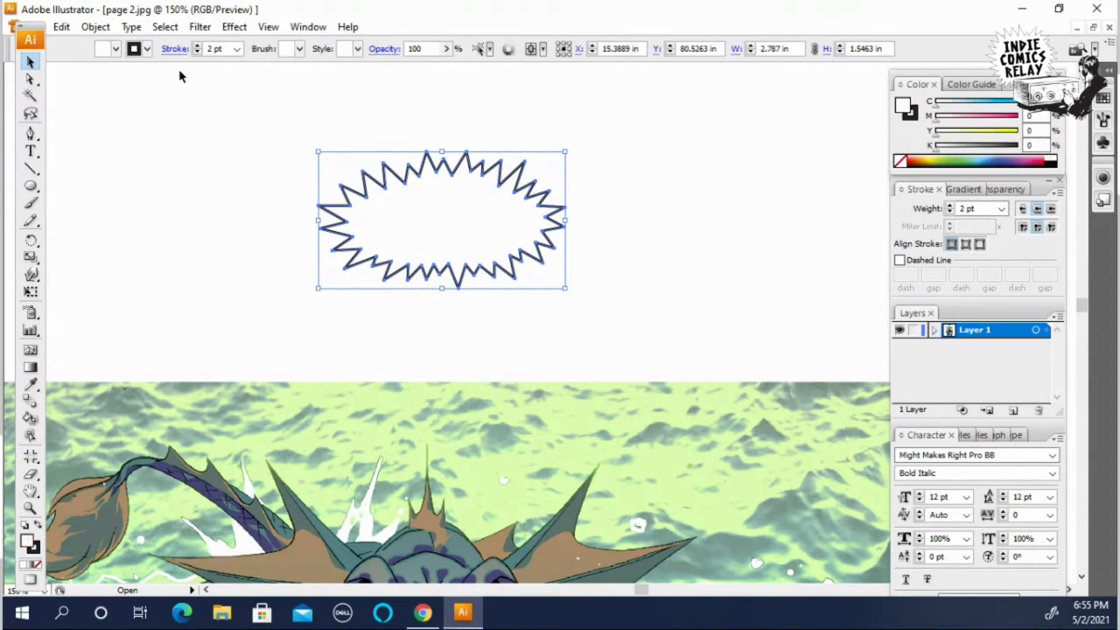
Send the white starburst to the back, behind the campaign text
left_click(95, 26)
mouse_move(165, 64)
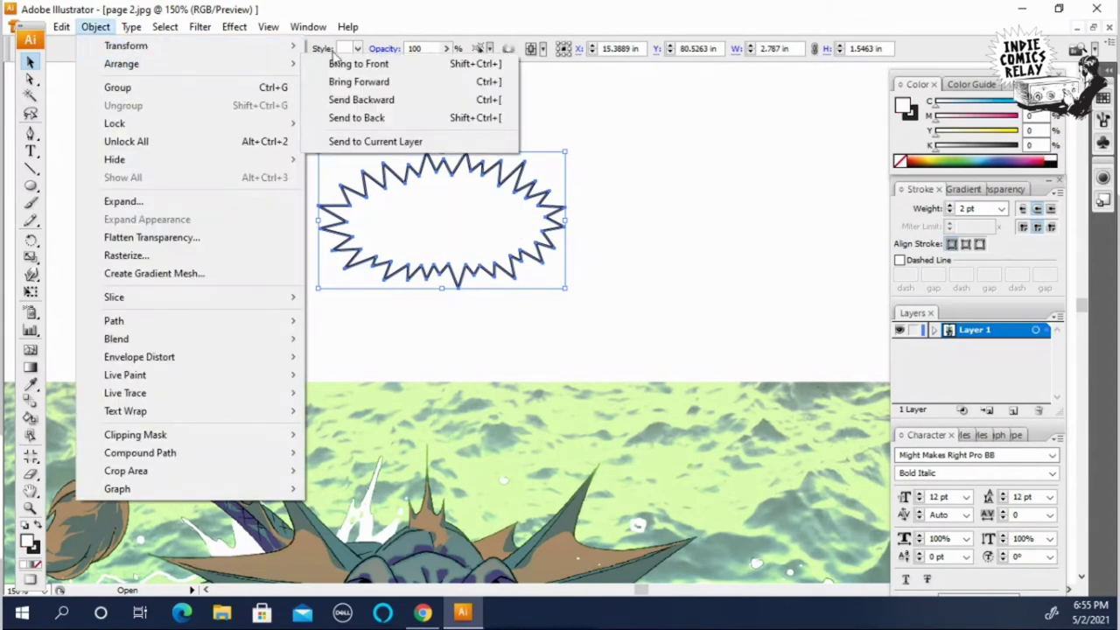
left_click(356, 117)
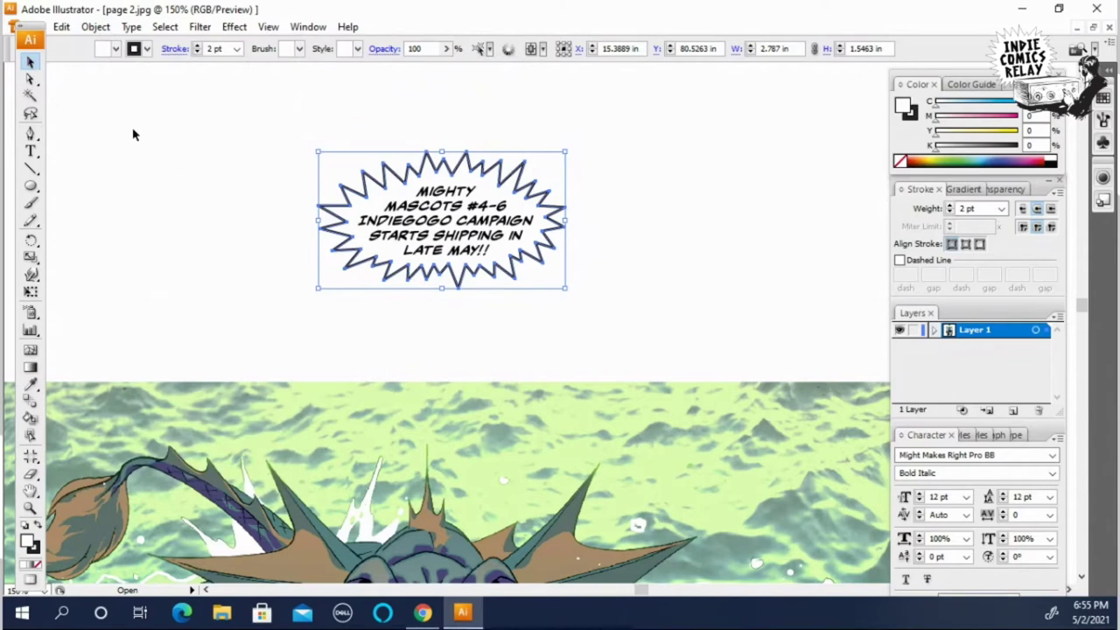
Marquee-select the balloon and text and drag them down onto the artwork's top edge
left_click(153, 144)
scroll(285, 192, "down", 1)
left_click_drag(257, 102, 660, 240)
scroll(652, 232, "down", 1)
key("ctrl+minus")
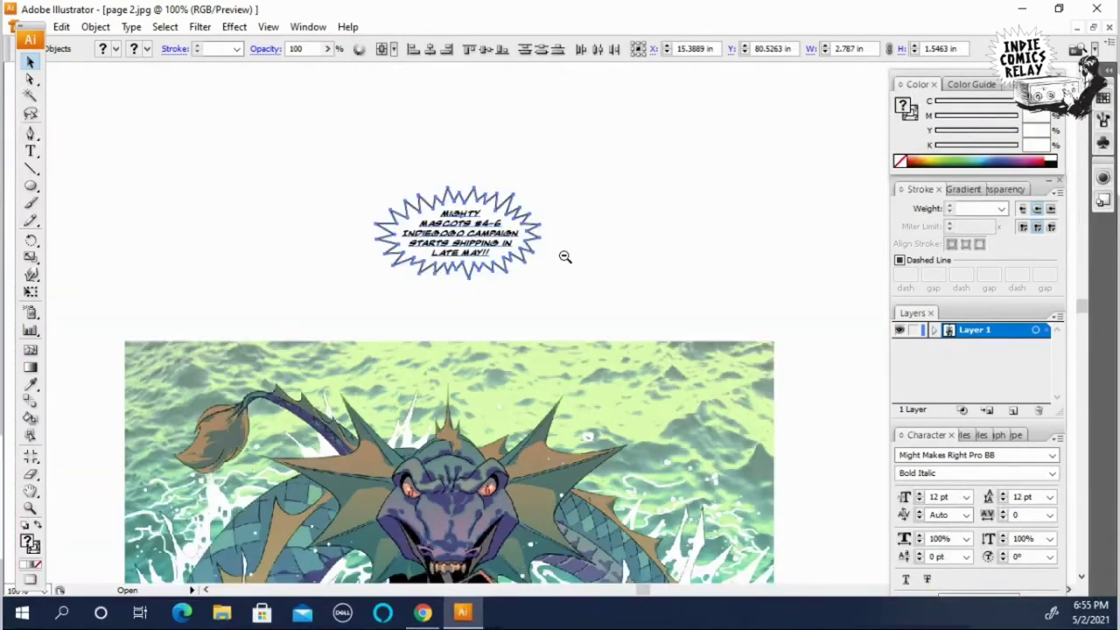
left_click_drag(477, 244, 469, 343)
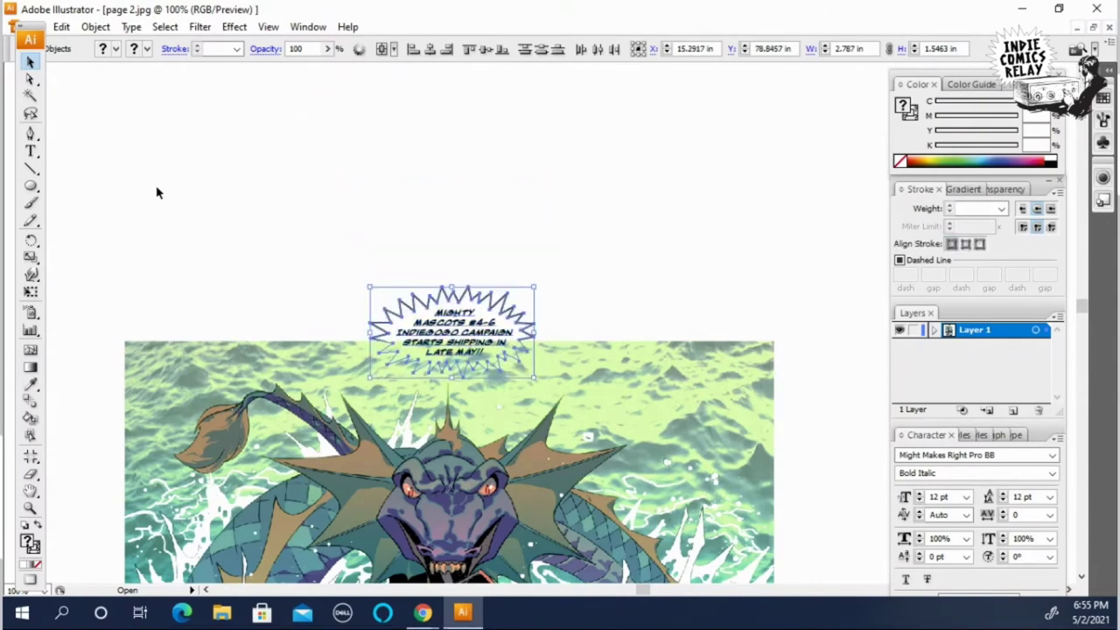
Bring the balloon and text to the front of the sea-monster artwork
left_click(95, 26)
mouse_move(210, 69)
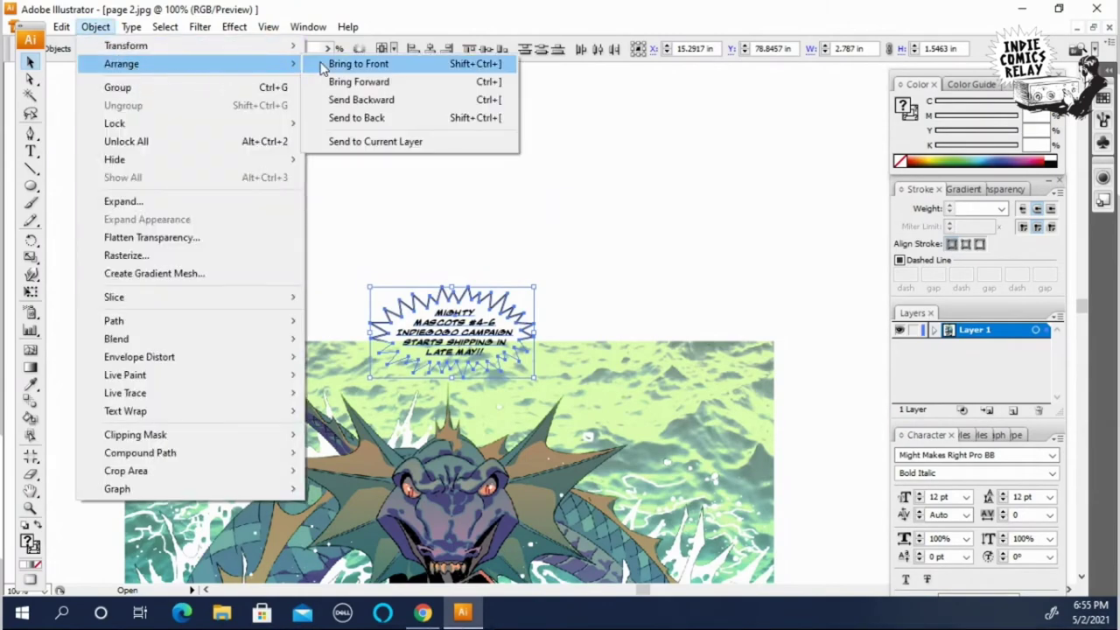
left_click(359, 64)
left_click(613, 318)
Drag the burst path's bottom anchor down into a narrow tail toward the monster's head
key("ctrl+minus")
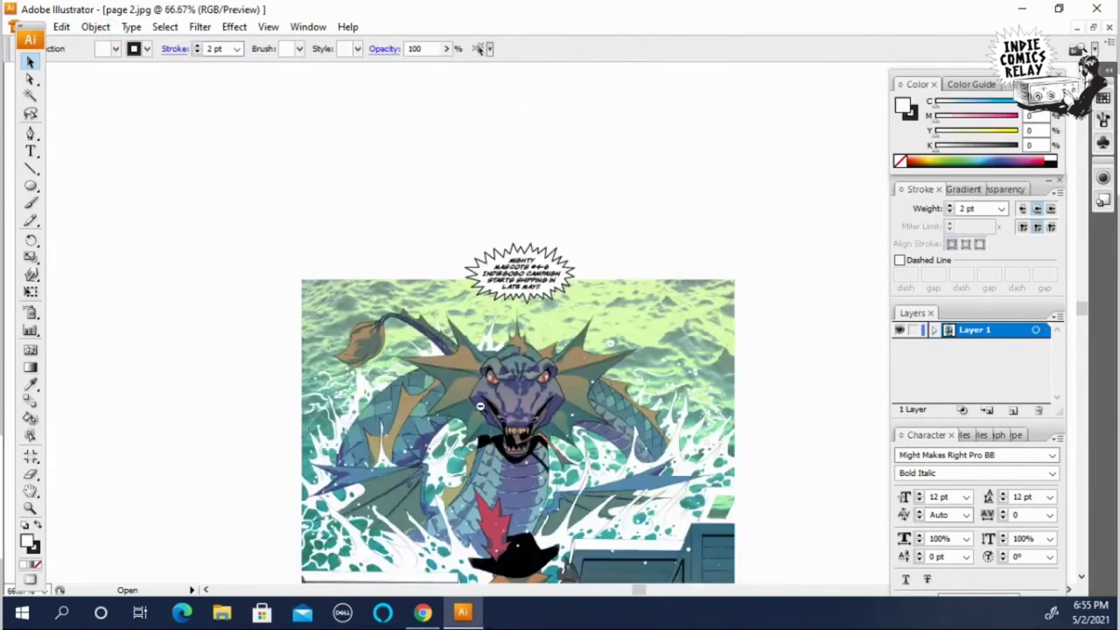
key("ctrl+plus")
key("ctrl+plus")
key("ctrl+plus")
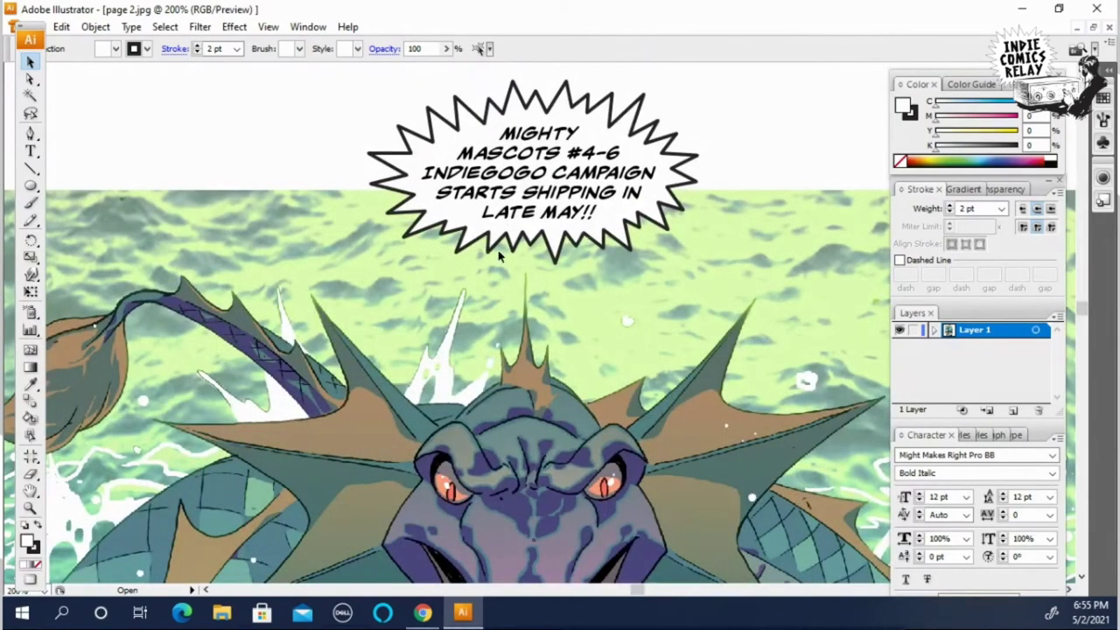
left_click(30, 78)
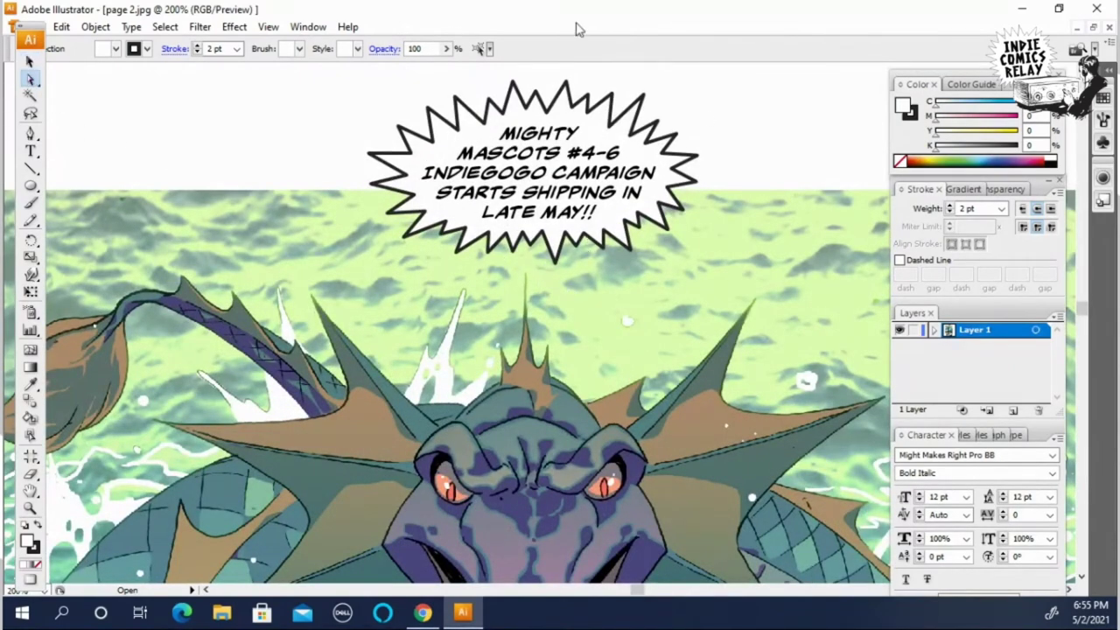
left_click(556, 269)
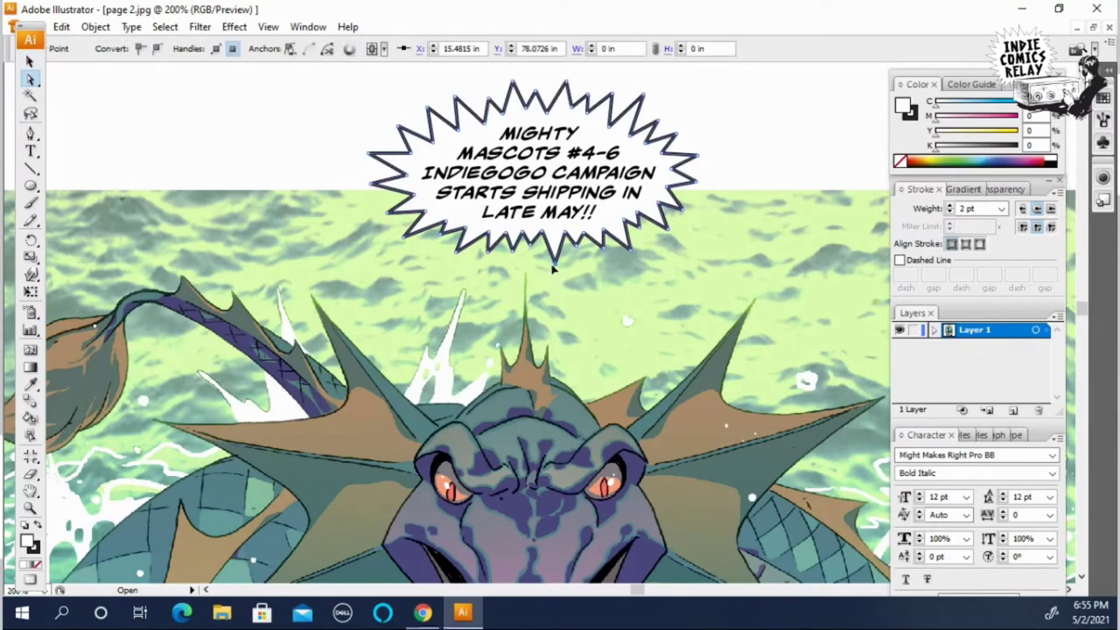
left_click_drag(553, 270, 543, 336)
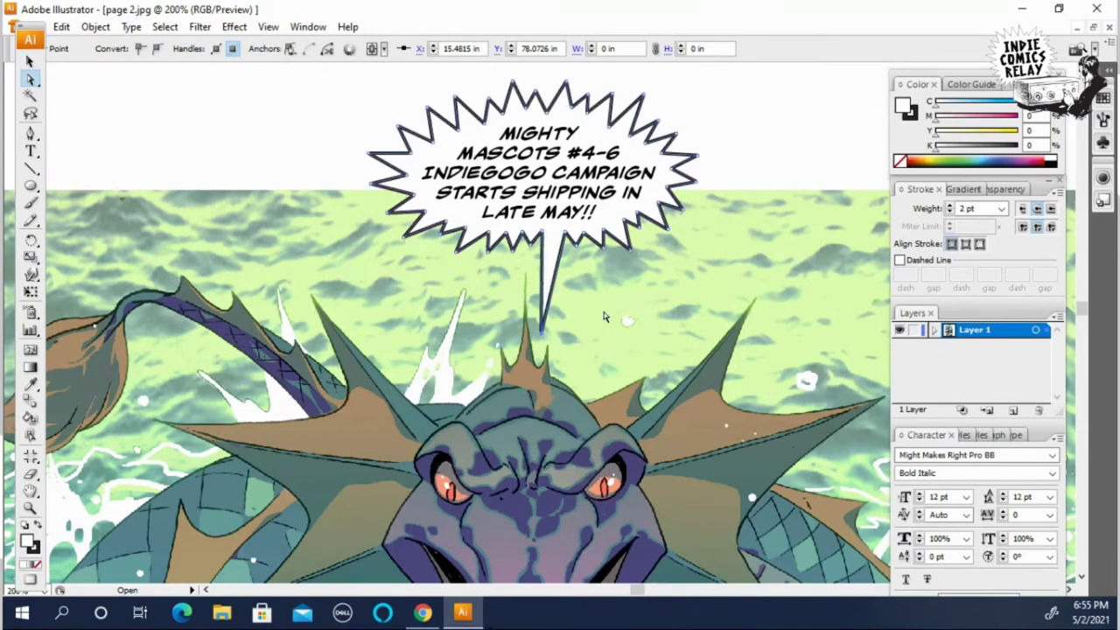
left_click(604, 312)
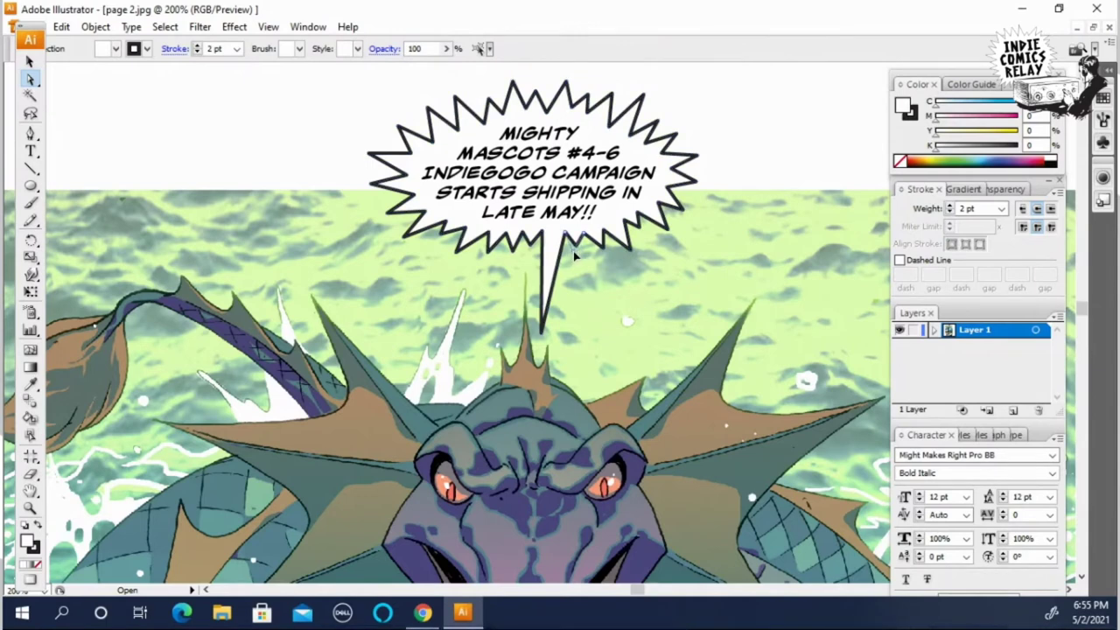
left_click(575, 248)
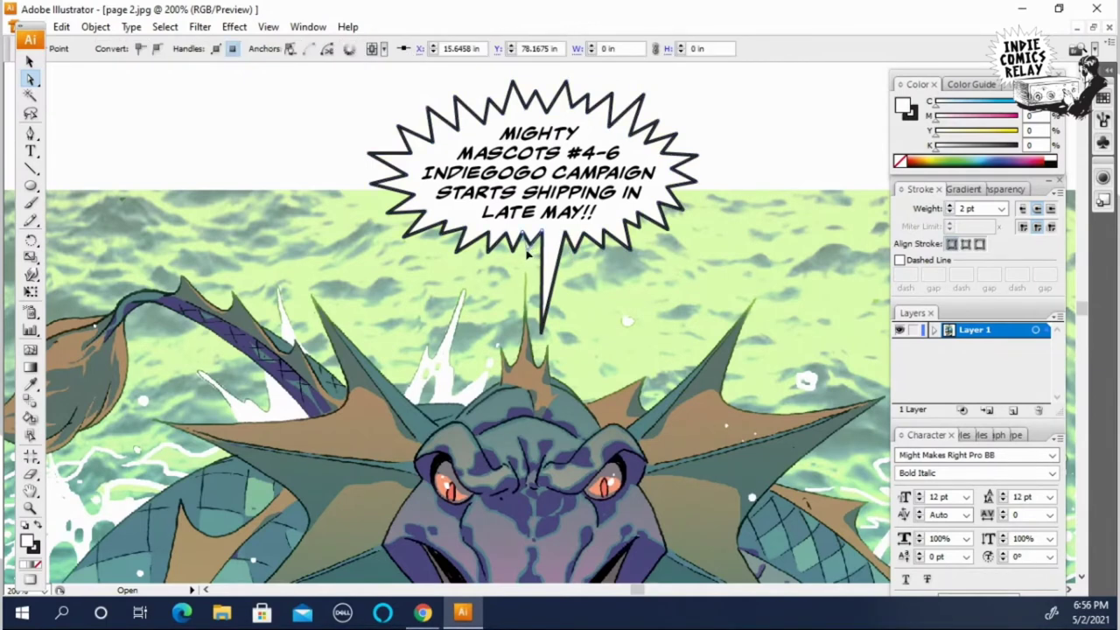
left_click(600, 303)
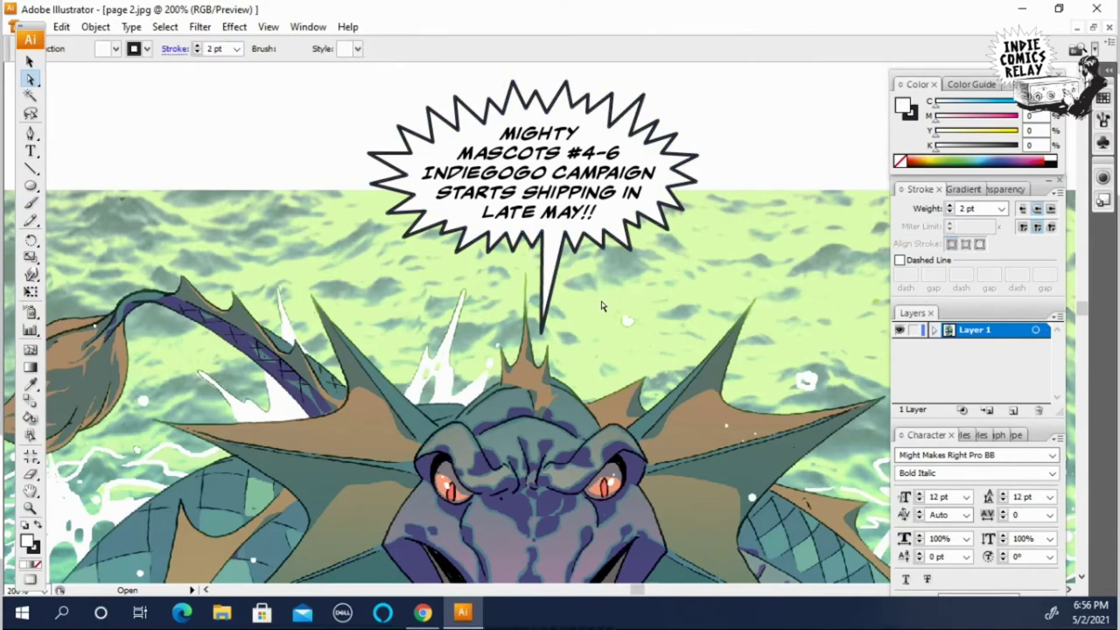
left_click(585, 308, "ctrl+alt")
left_click(562, 350, "ctrl+alt")
left_click(563, 350, "ctrl+alt")
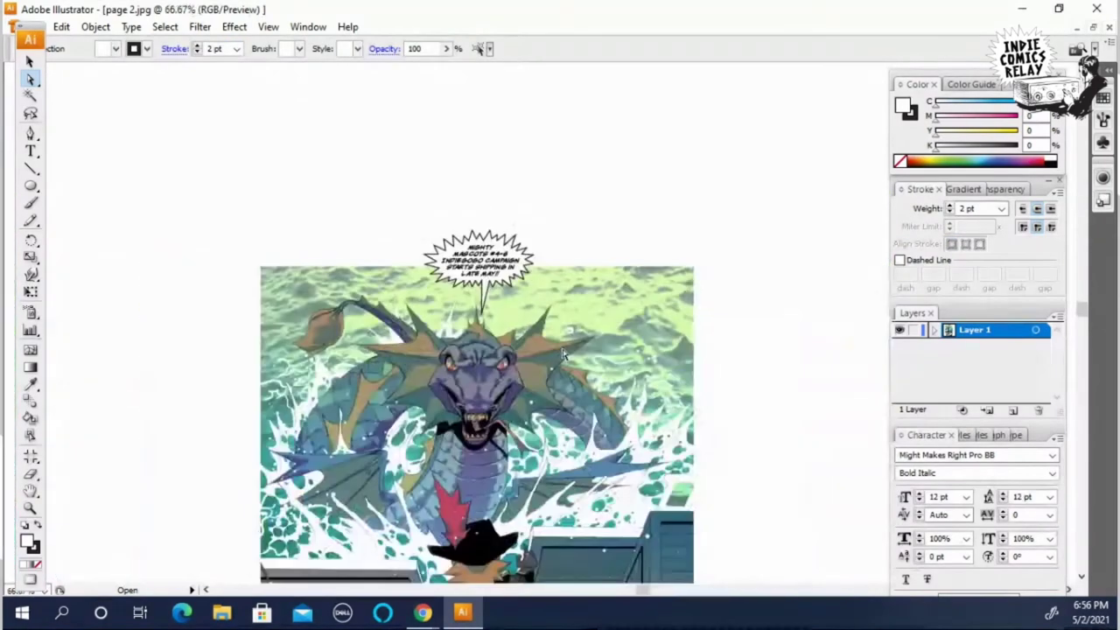
left_click(537, 330, "ctrl")
left_click(531, 317, "ctrl")
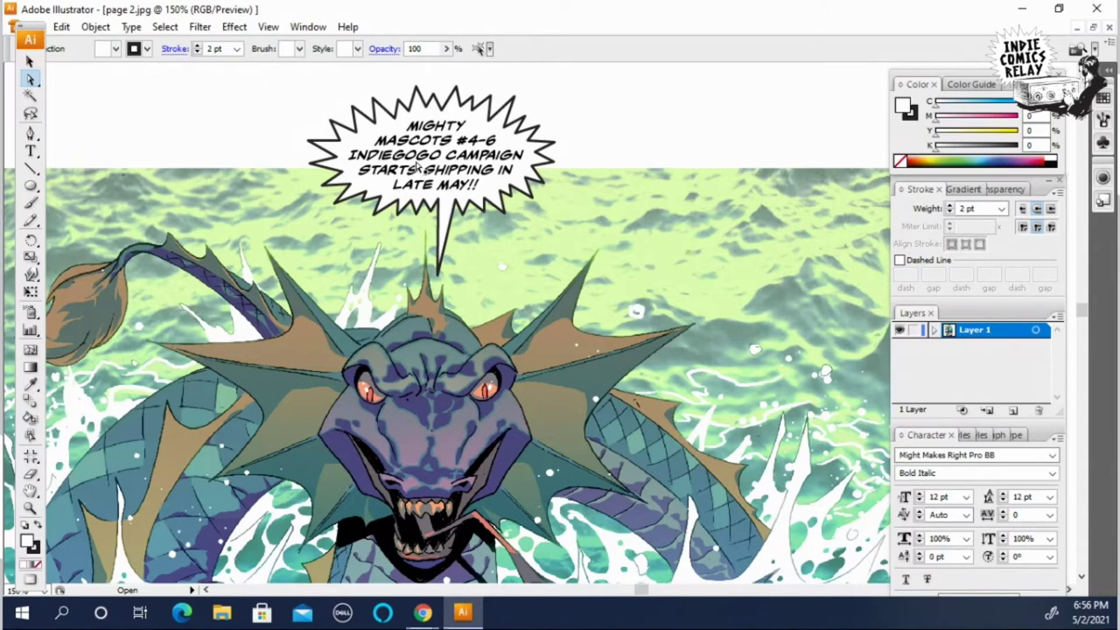
left_click(416, 167)
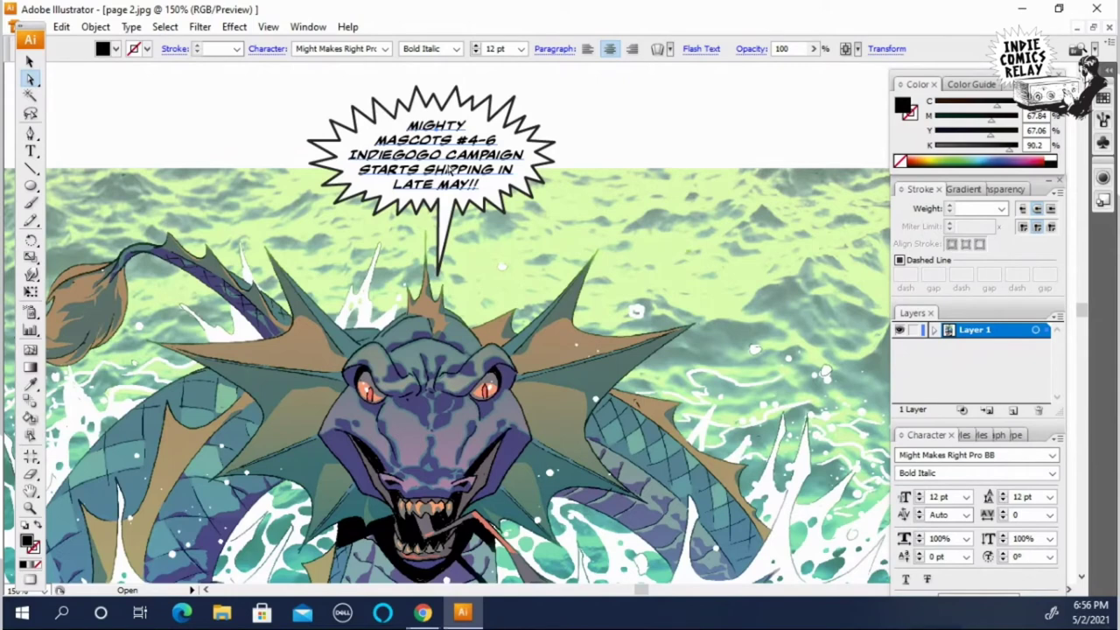
left_click(574, 246)
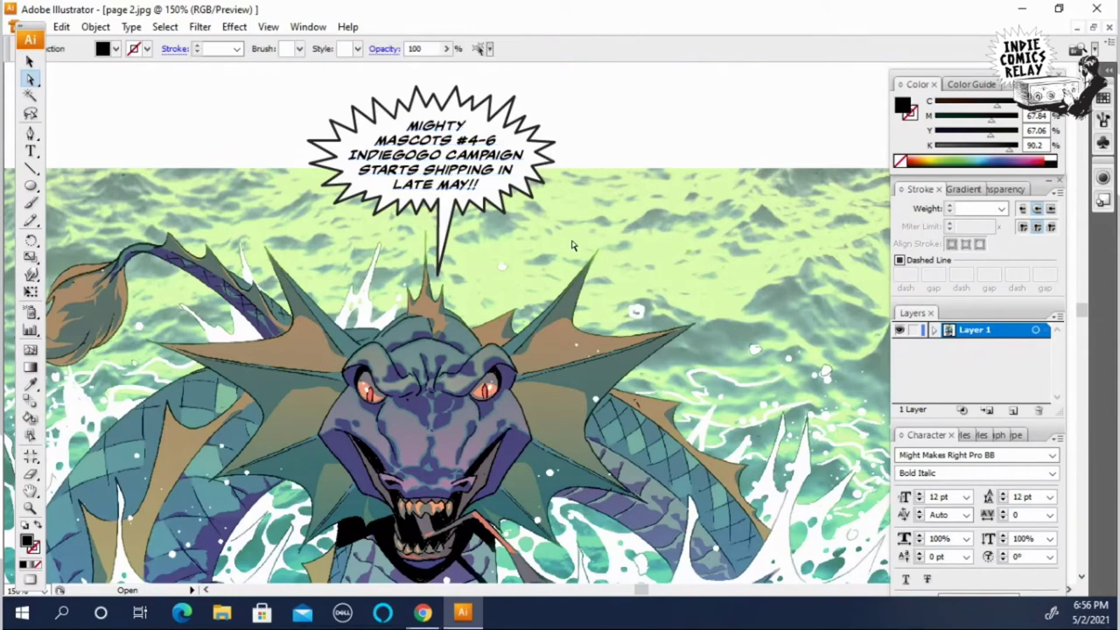